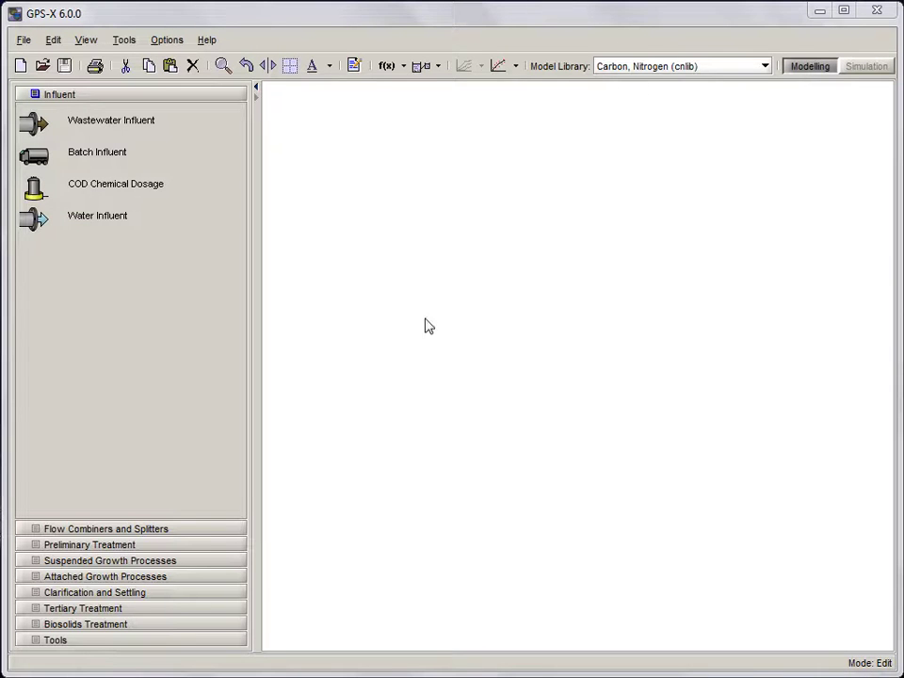
# - Place an Anoxic CSTR tank on the layout and keep mantis as its model
pyautogui.click(184, 562)
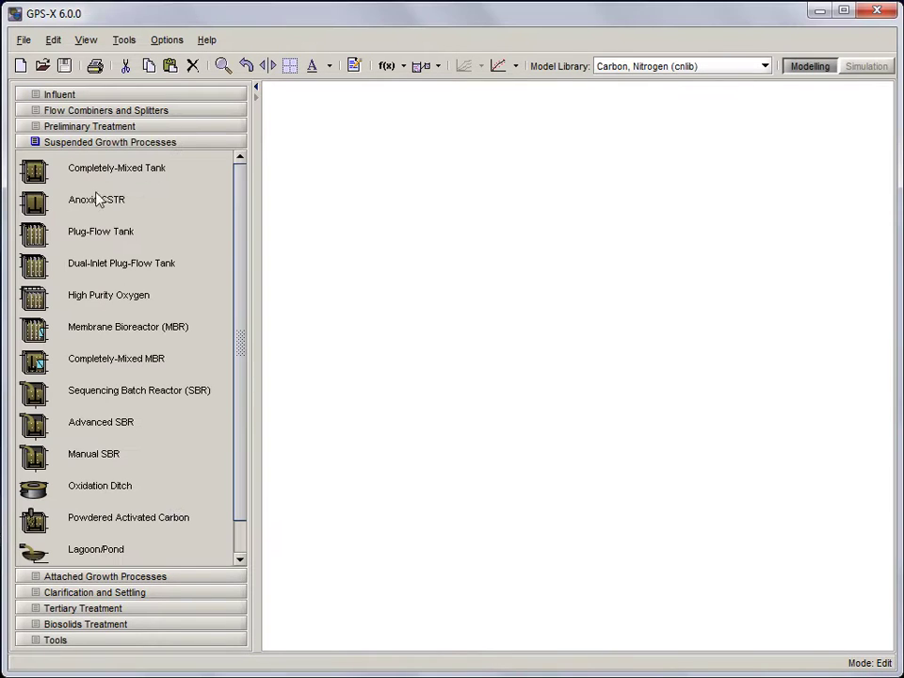
pyautogui.moveTo(97, 198); pyautogui.dragTo(631, 365)
pyautogui.rightClick(639, 365)
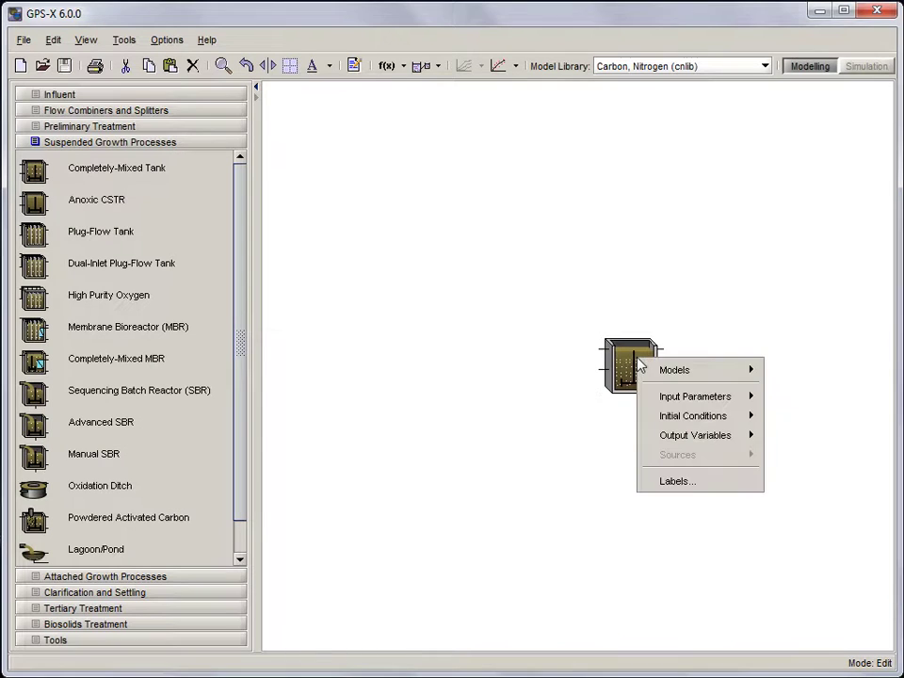
pyautogui.moveTo(698, 374)
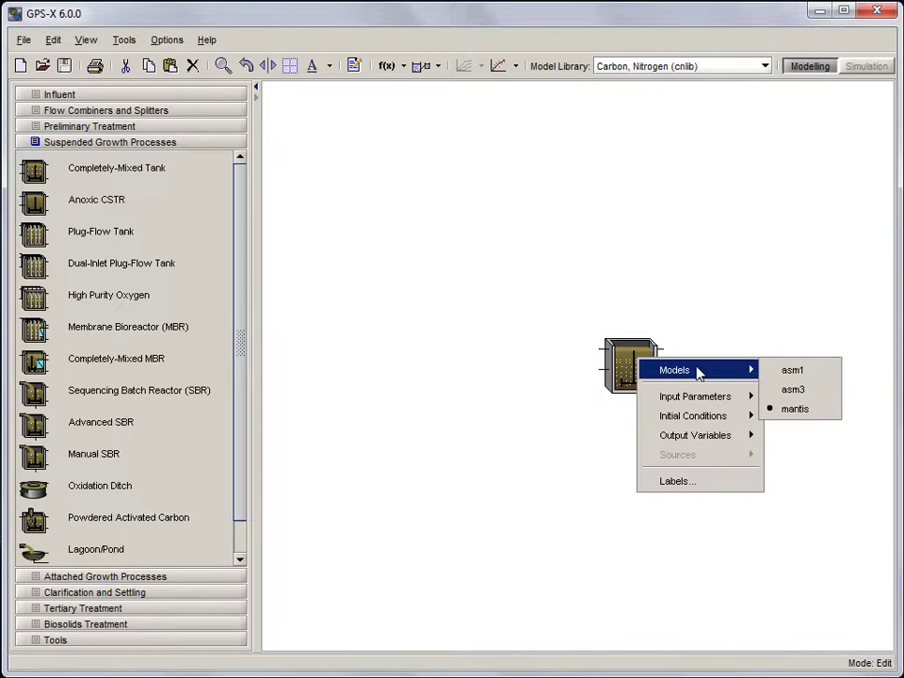
pyautogui.click(792, 371)
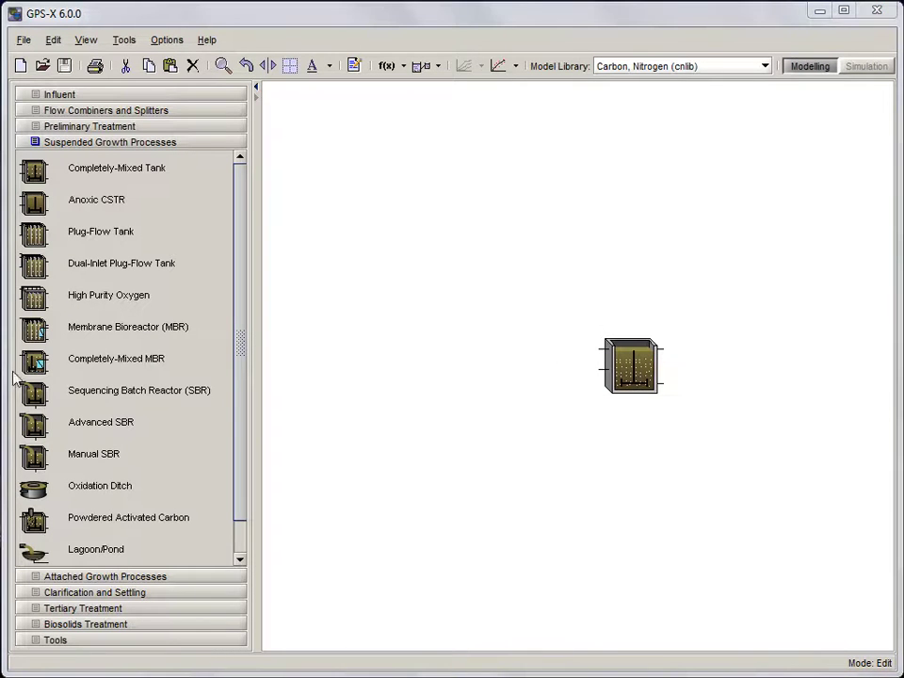
# - Set the tank's initial readily biodegradable substrate to 200 mgCOD/L
pyautogui.rightClick(624, 398)
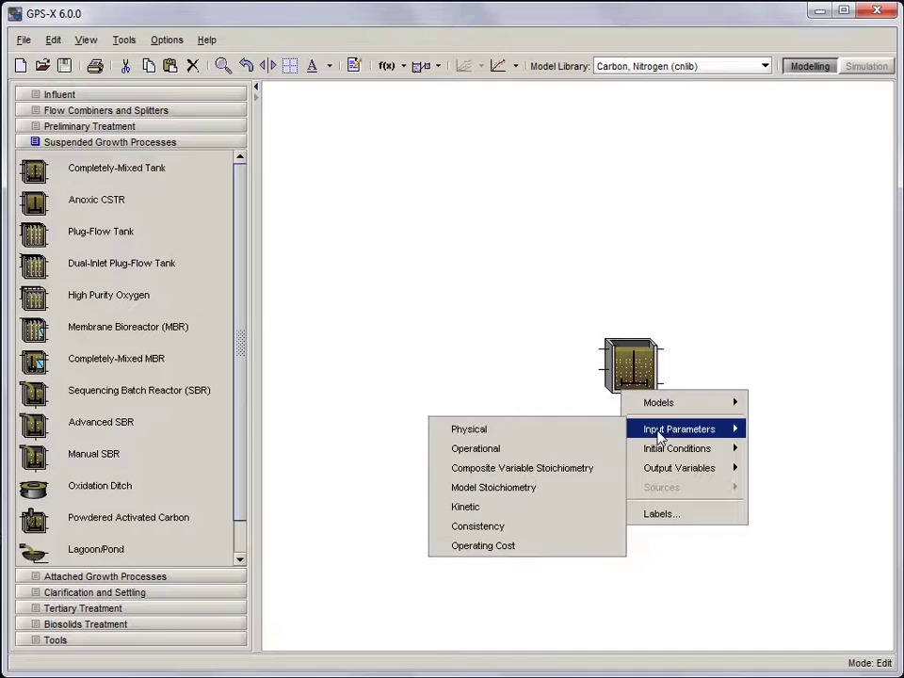
pyautogui.moveTo(663, 453)
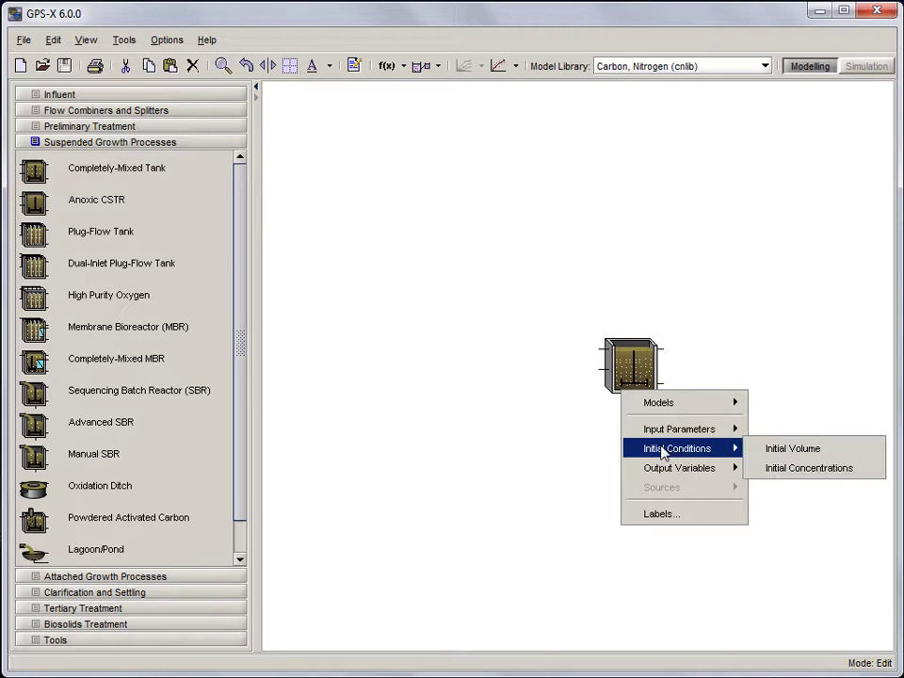
pyautogui.click(791, 468)
pyautogui.doubleClick(716, 389)
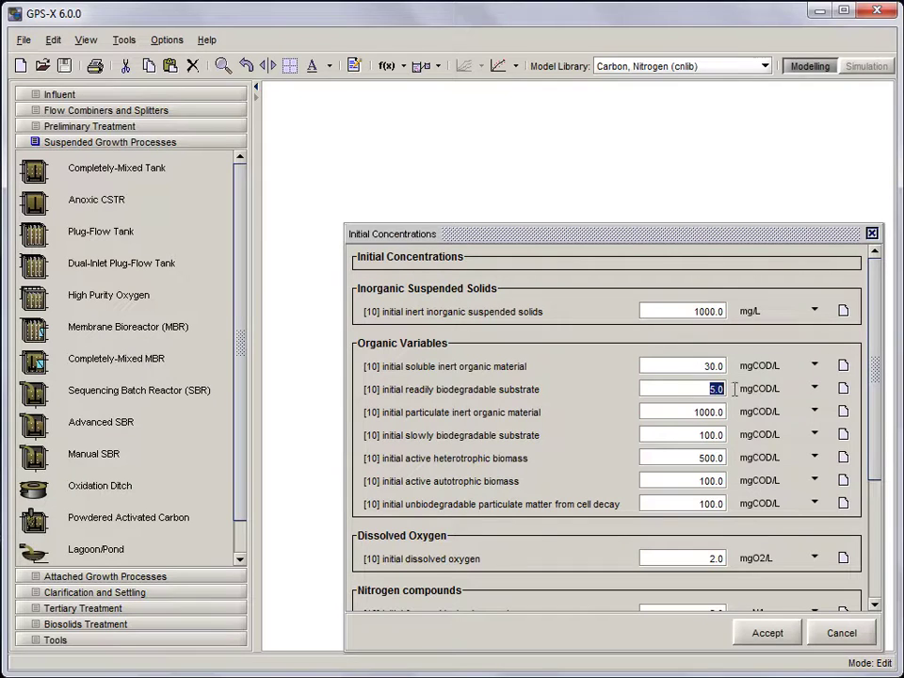
pyautogui.write('200')
pyautogui.click(747, 397)
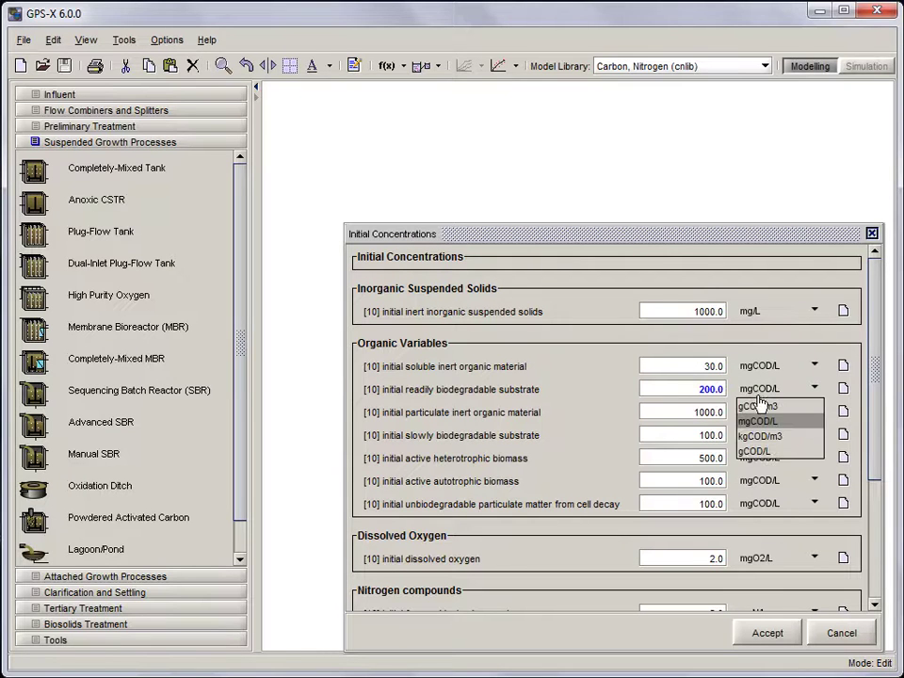
pyautogui.click(752, 405)
pyautogui.click(739, 632)
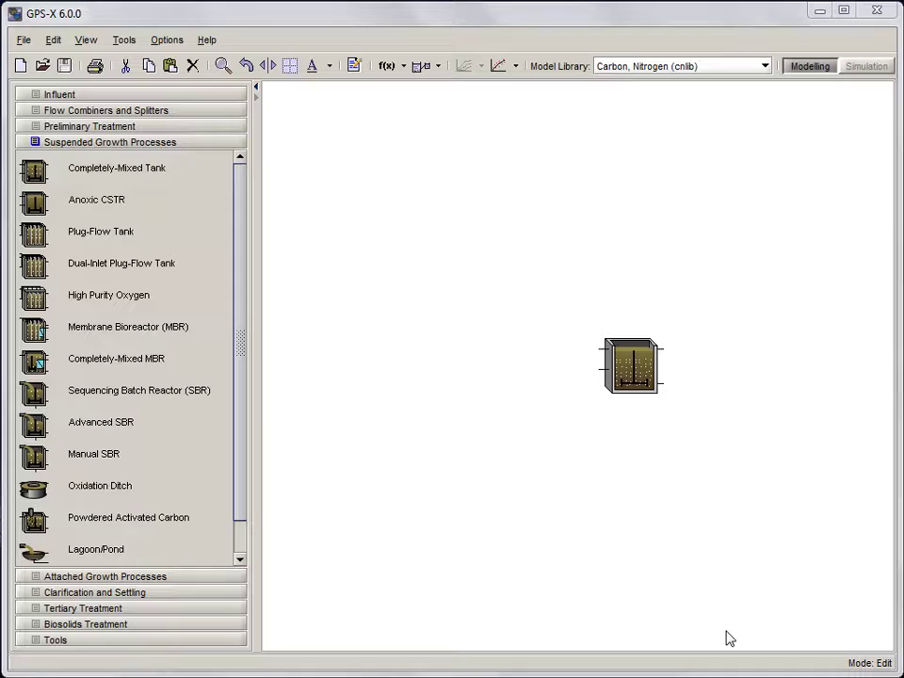
# - Specify the tank's oxygen transfer by Entering Airflow with an air flow of 40000
pyautogui.rightClick(631, 377)
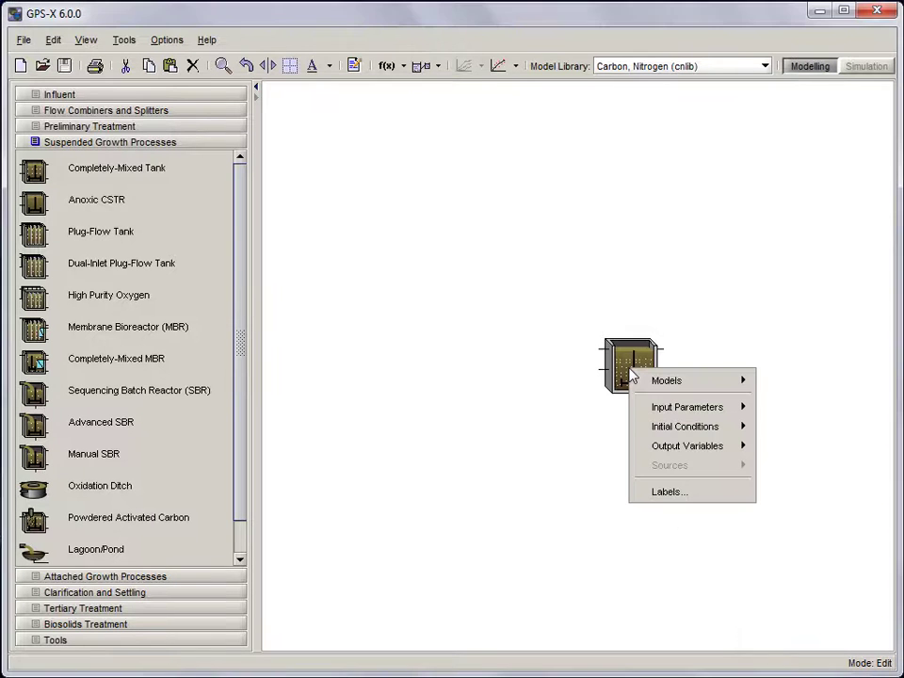
pyautogui.moveTo(679, 408)
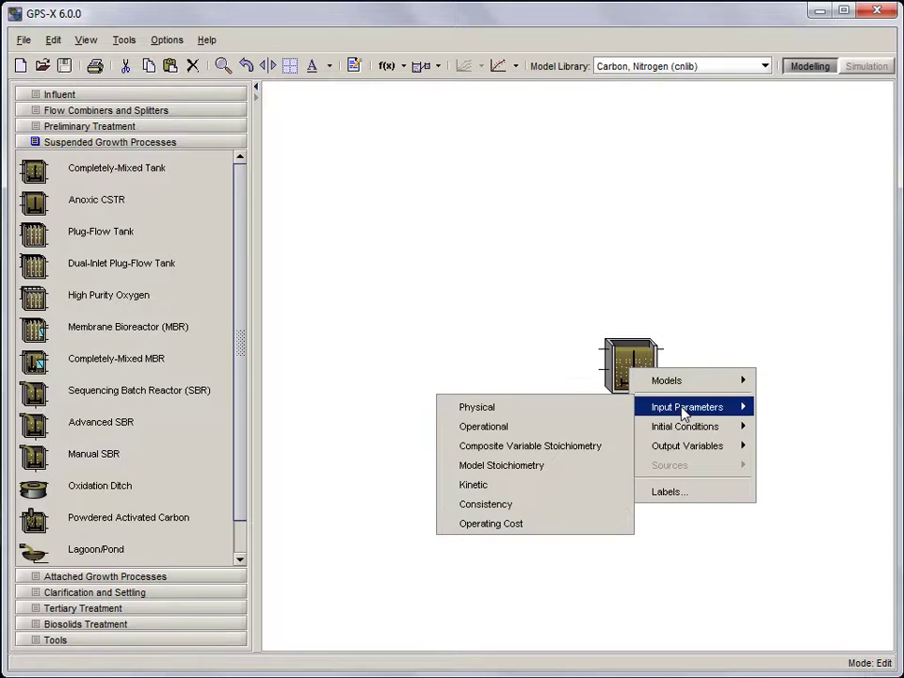
pyautogui.click(593, 433)
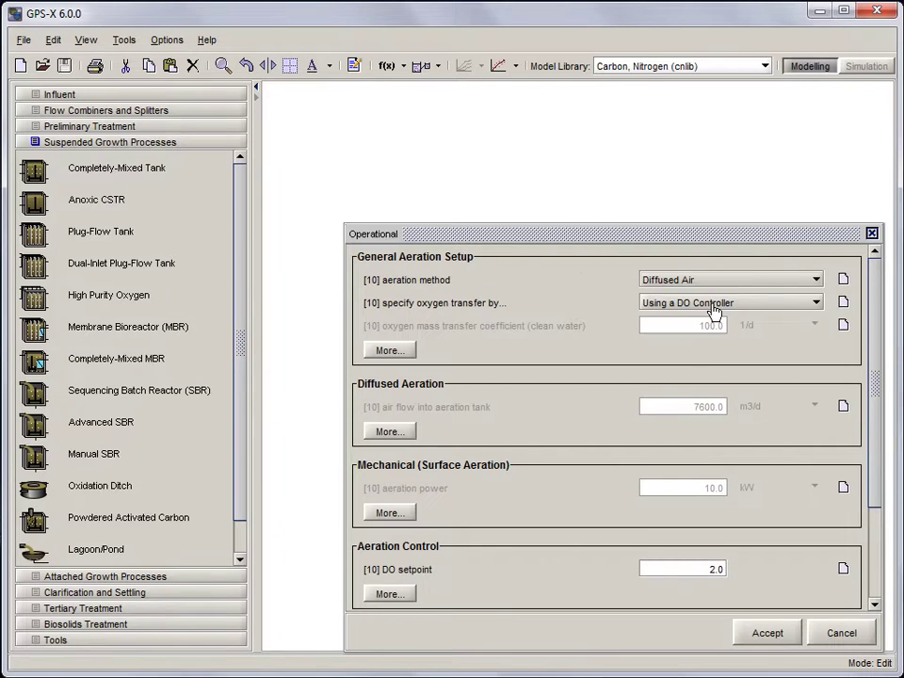
pyautogui.click(715, 303)
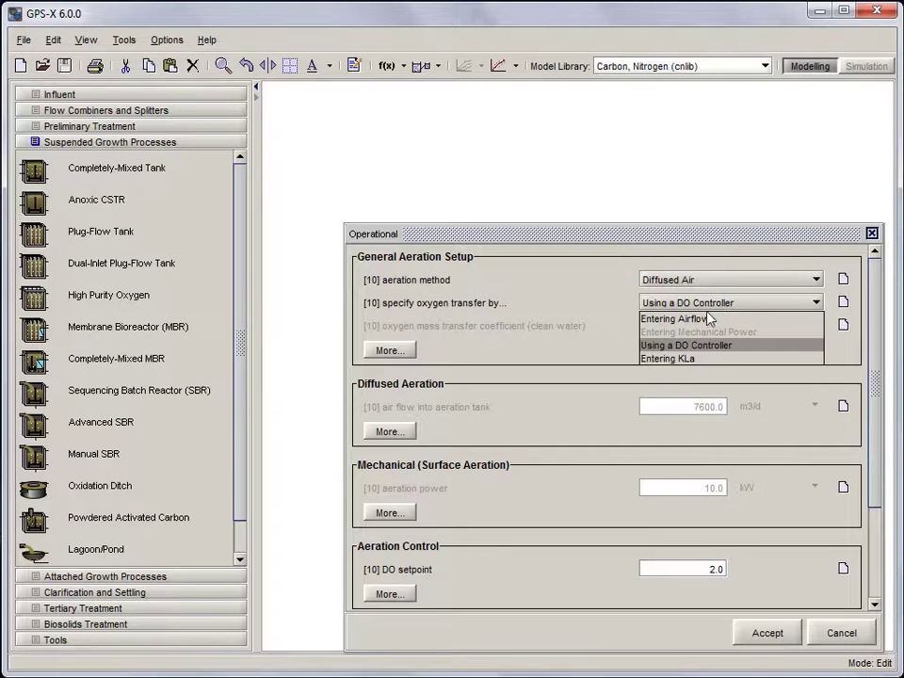
pyautogui.click(704, 318)
pyautogui.doubleClick(682, 403)
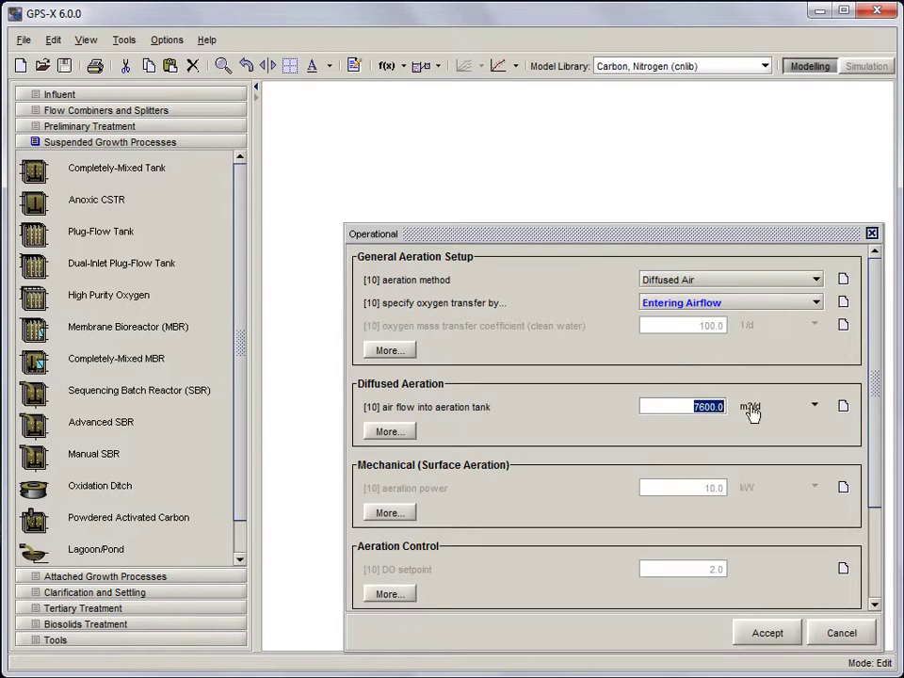
pyautogui.press('BackSpace')
pyautogui.write('40000')
pyautogui.click(772, 636)
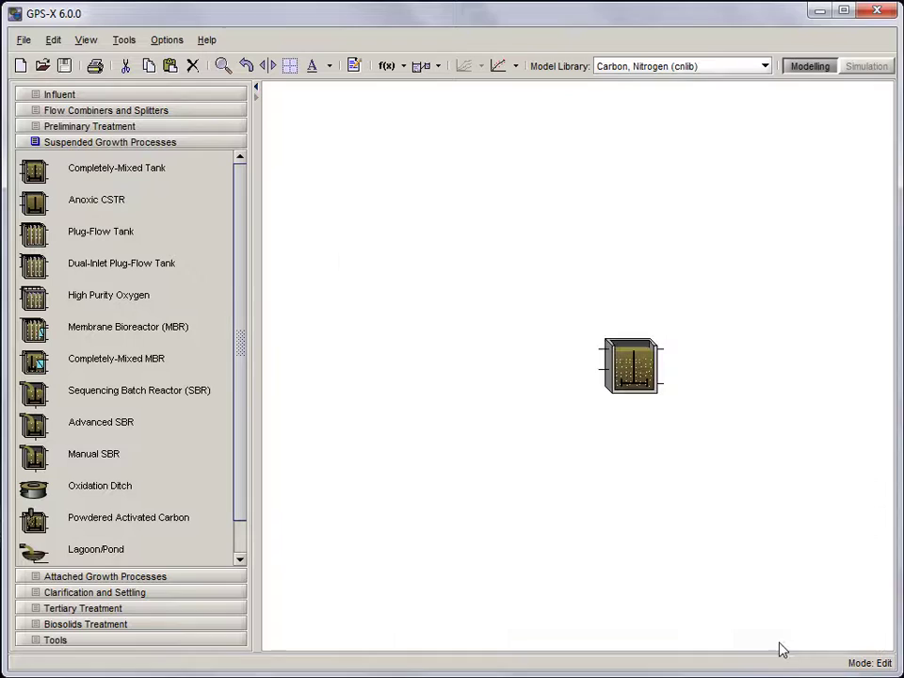
# - In System Simulation Setup, set the start date to 2010, month 6, day 15
pyautogui.click(172, 44)
pyautogui.moveTo(185, 84)
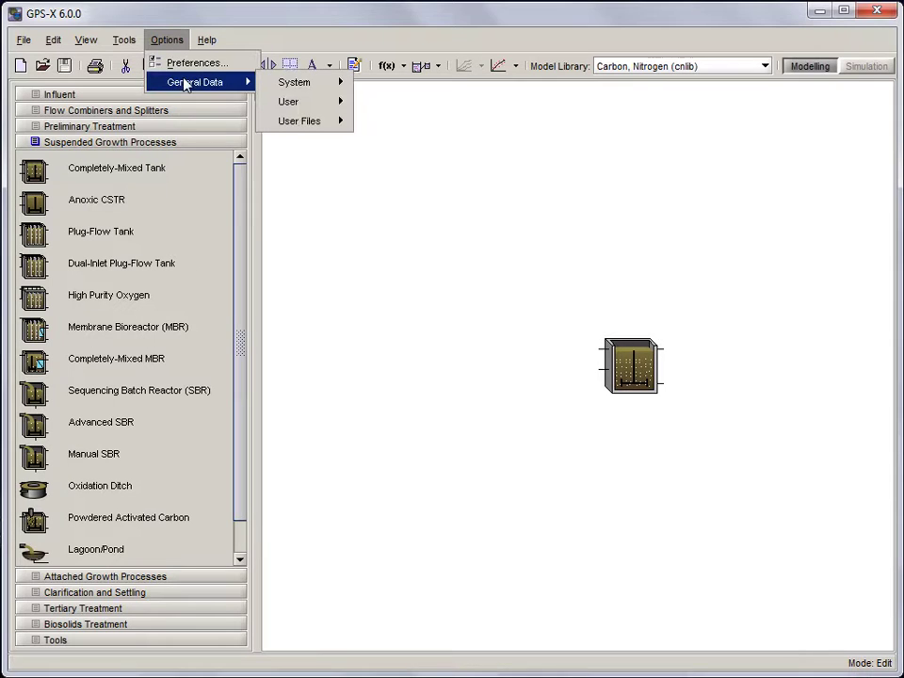
pyautogui.moveTo(268, 84)
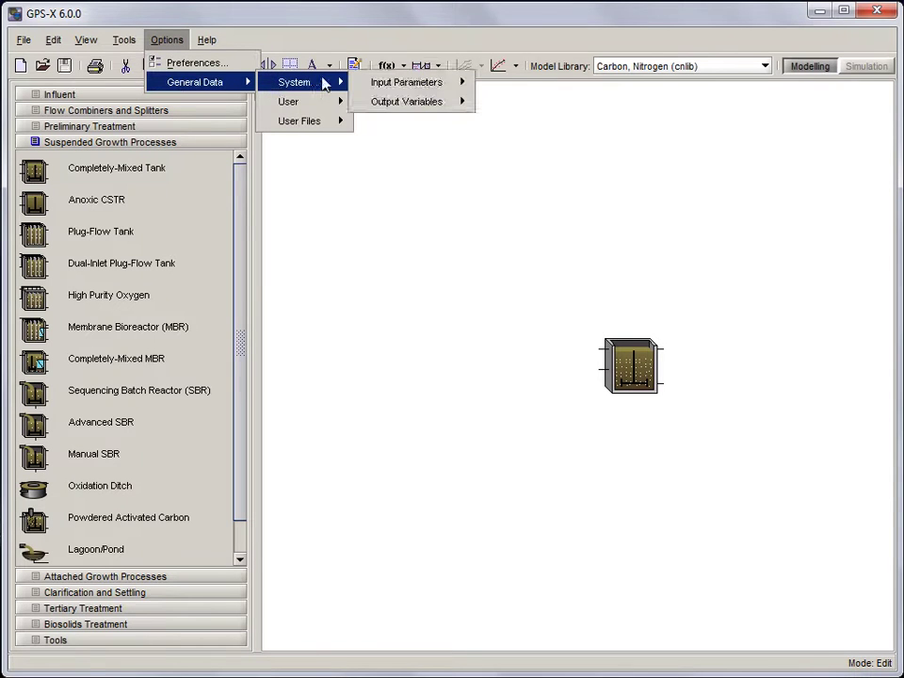
pyautogui.moveTo(370, 85)
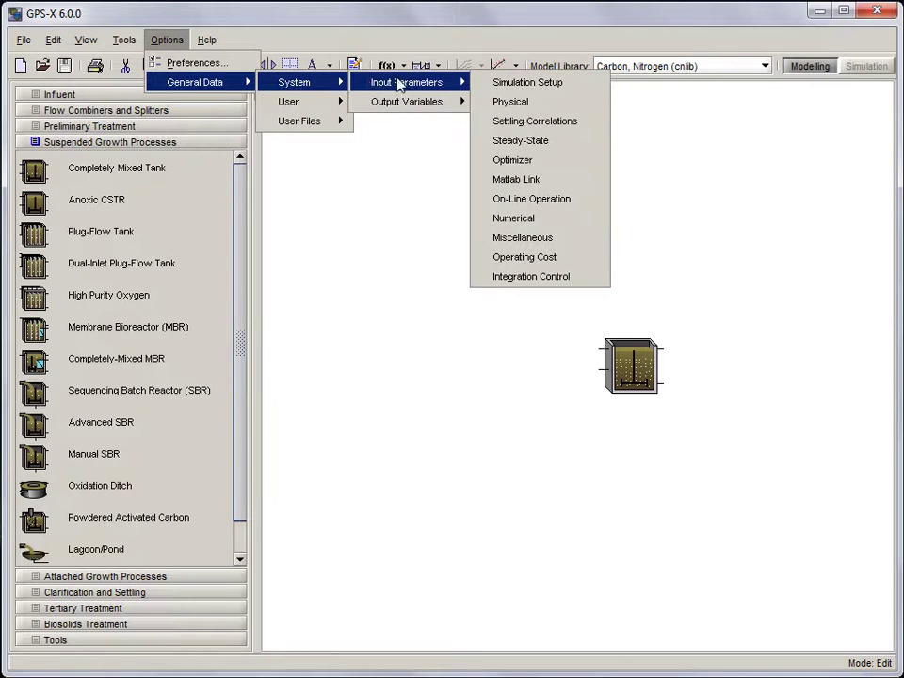
pyautogui.click(489, 82)
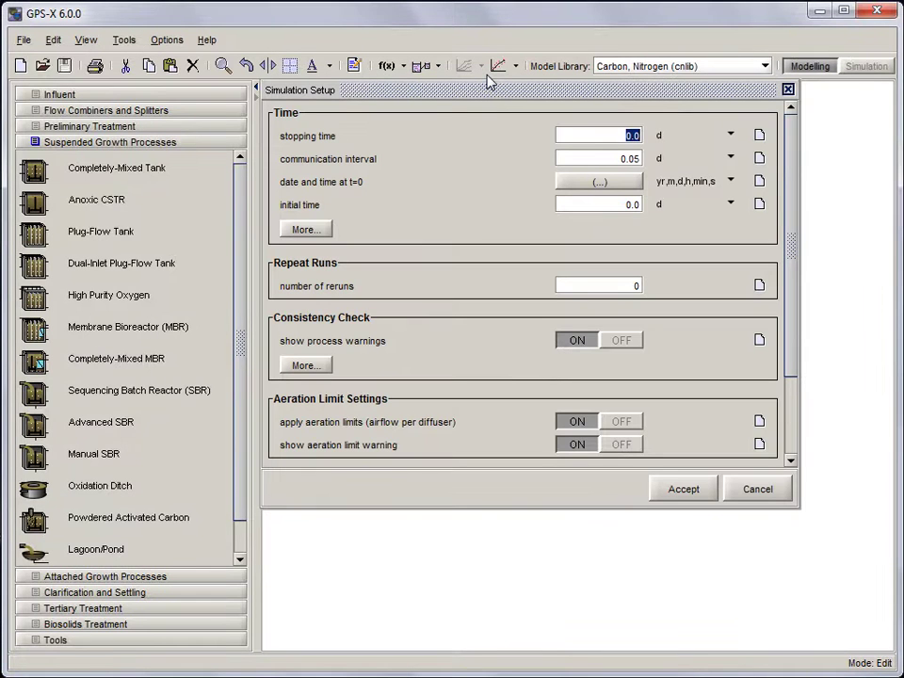
pyautogui.click(586, 183)
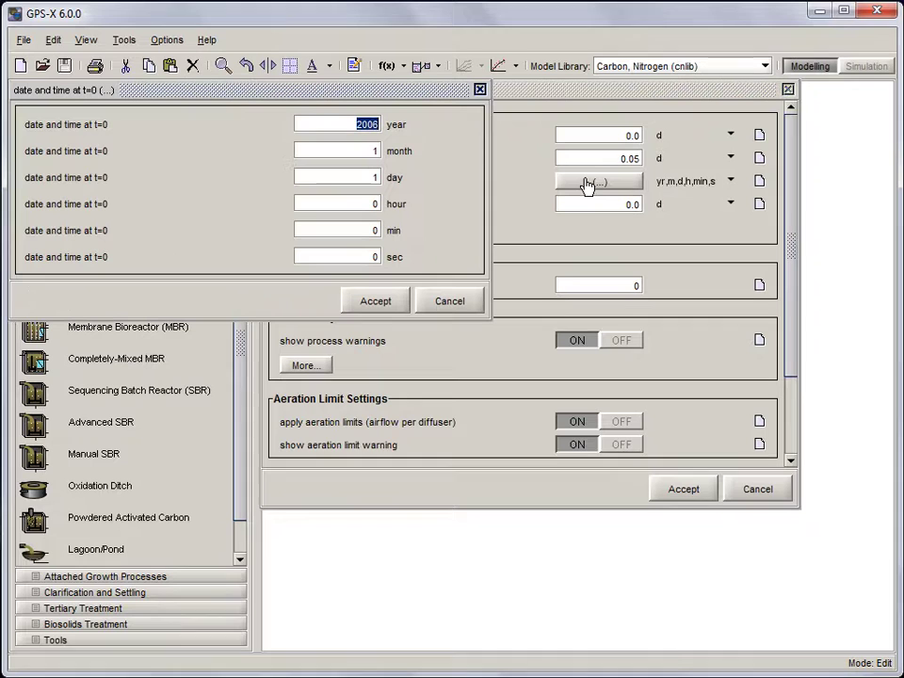
pyautogui.write('2010')
pyautogui.doubleClick(371, 152)
pyautogui.write('6')
pyautogui.doubleClick(370, 176)
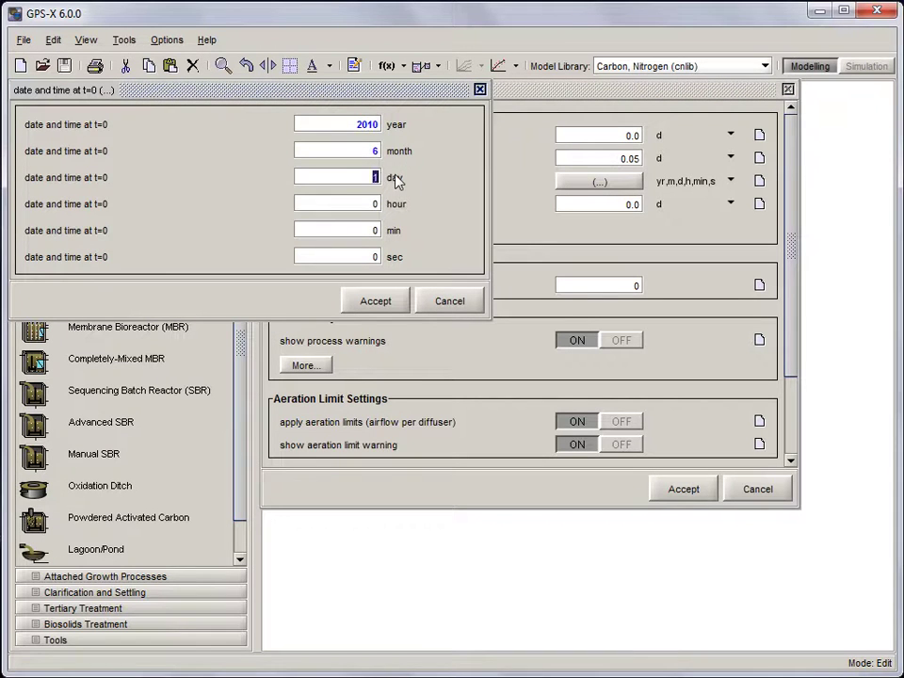
pyautogui.write('15')
pyautogui.click(381, 301)
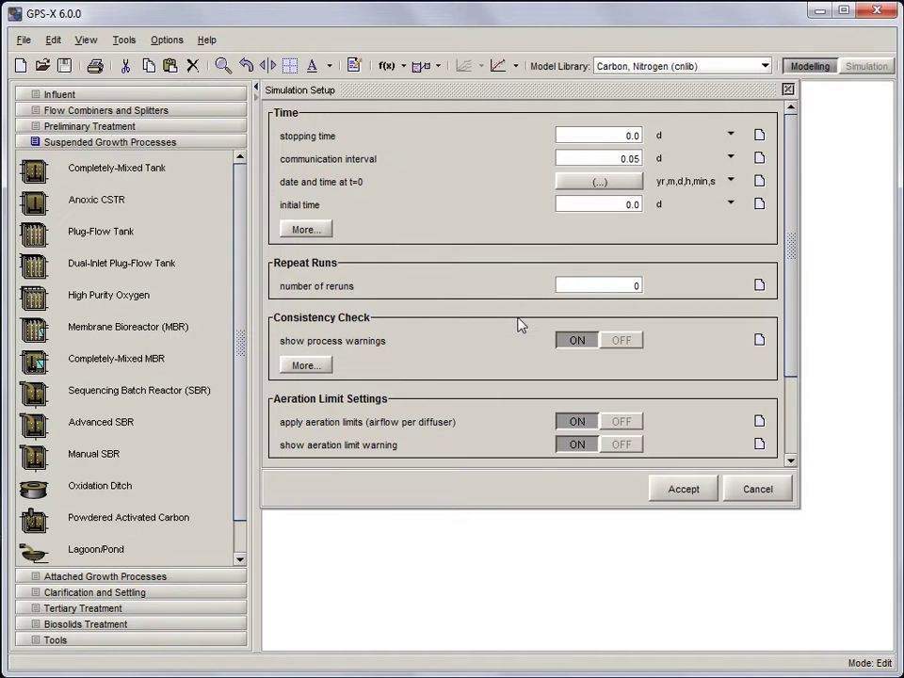
# - Set communication interval 0.01, turn off process warnings and aeration limits, and accept
pyautogui.moveTo(615, 157); pyautogui.dragTo(669, 158)
pyautogui.write('0.01')
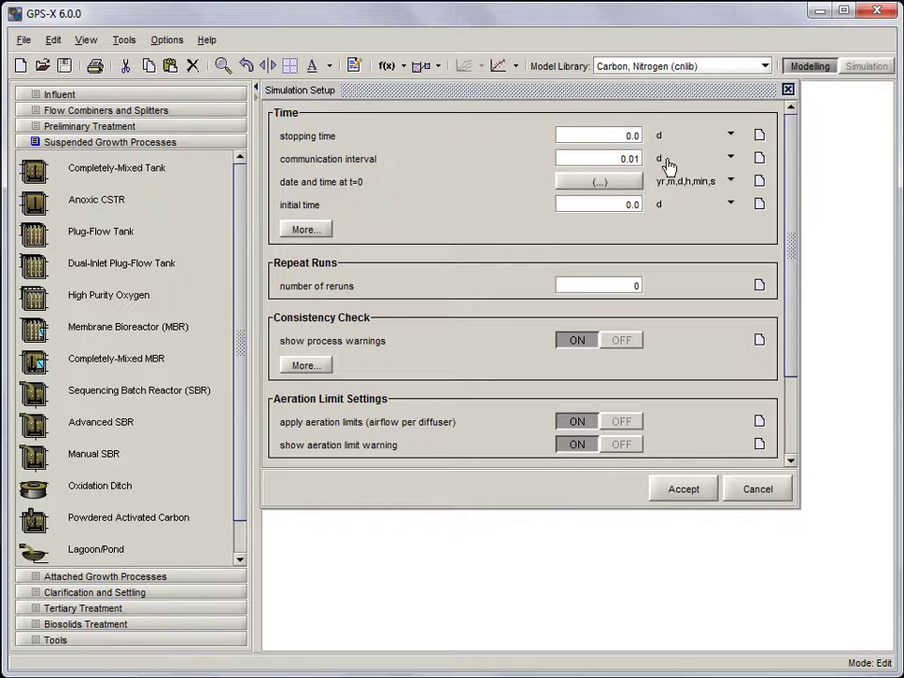
pyautogui.click(621, 341)
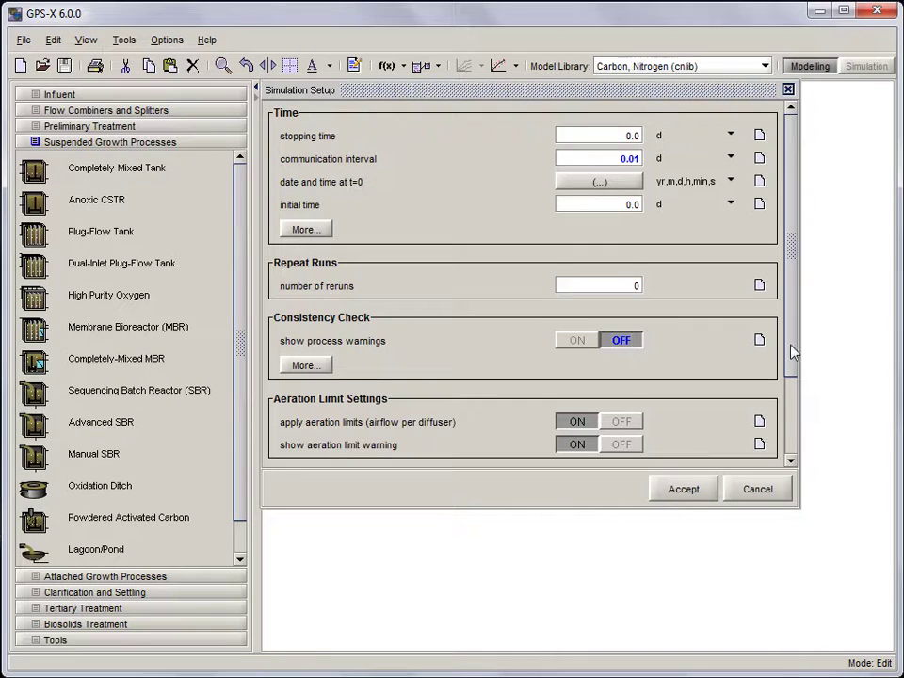
pyautogui.moveTo(790, 352); pyautogui.dragTo(770, 387)
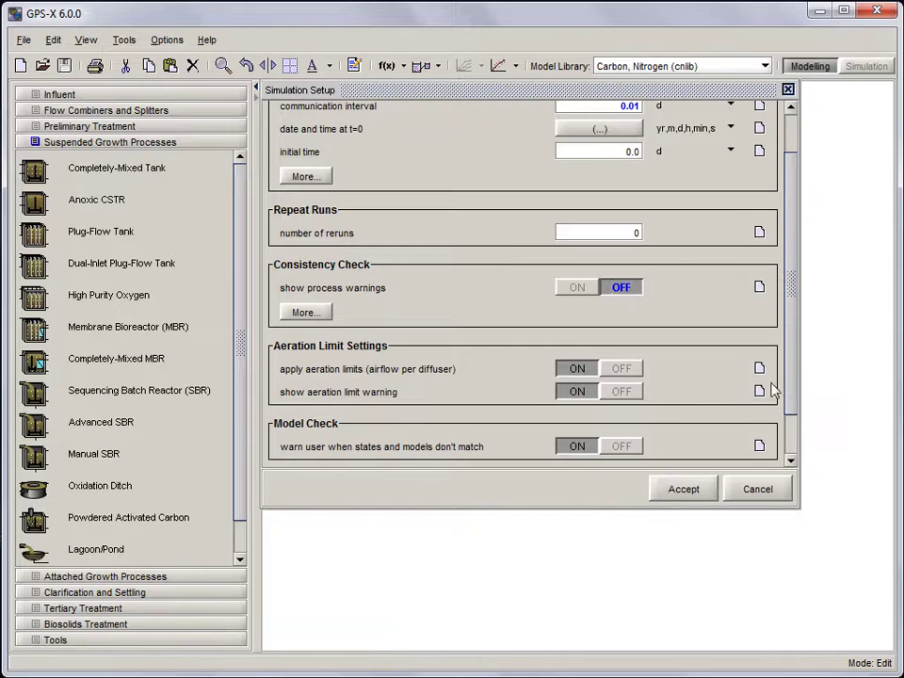
pyautogui.click(625, 370)
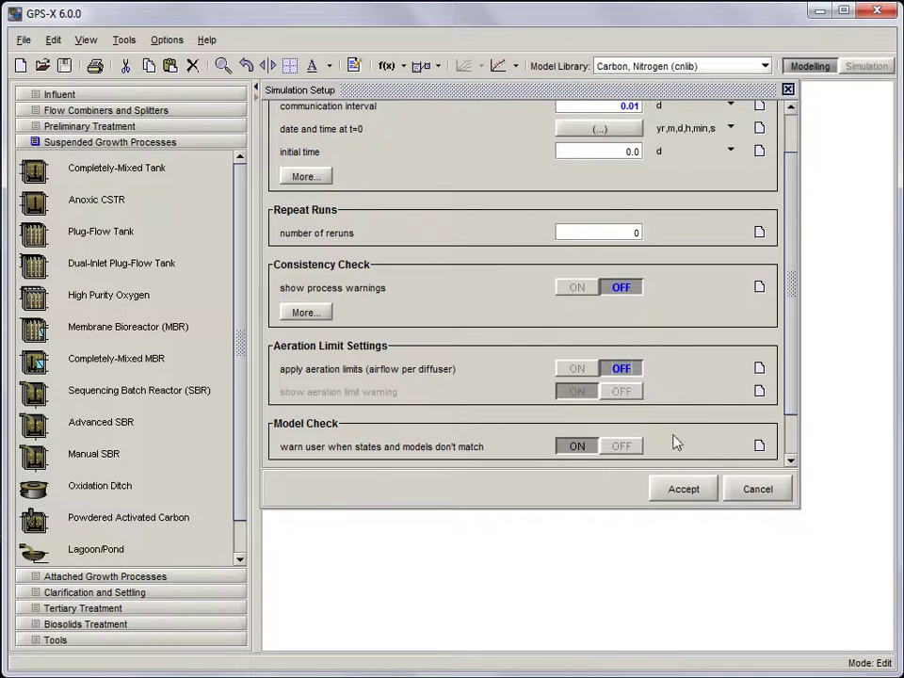
pyautogui.click(690, 492)
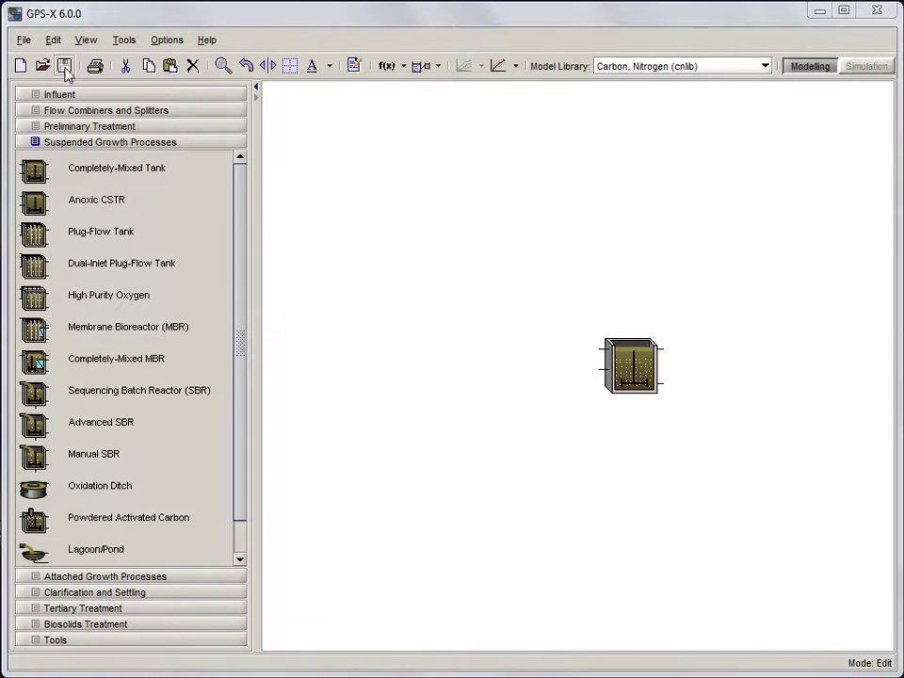
# - Save the layout as tutorial8 and switch to Simulation mode
pyautogui.click(62, 64)
pyautogui.write('tutorial8')
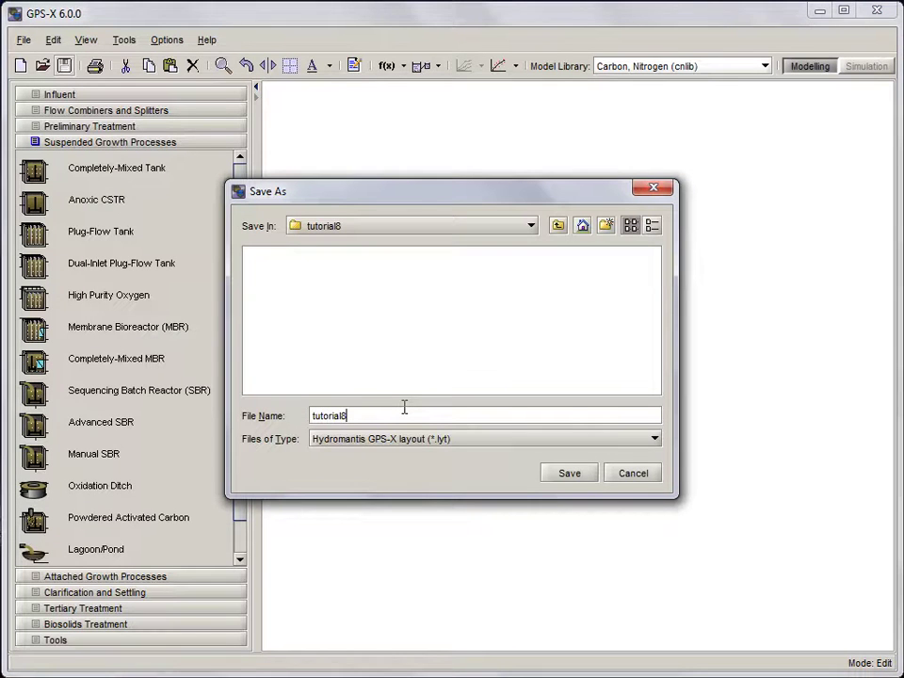
pyautogui.click(561, 480)
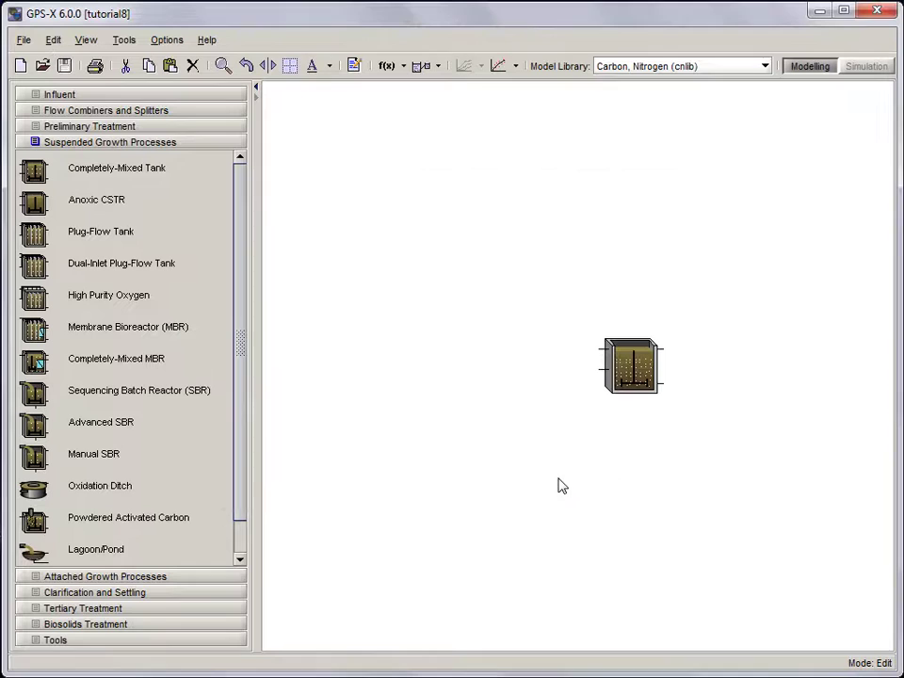
pyautogui.click(854, 74)
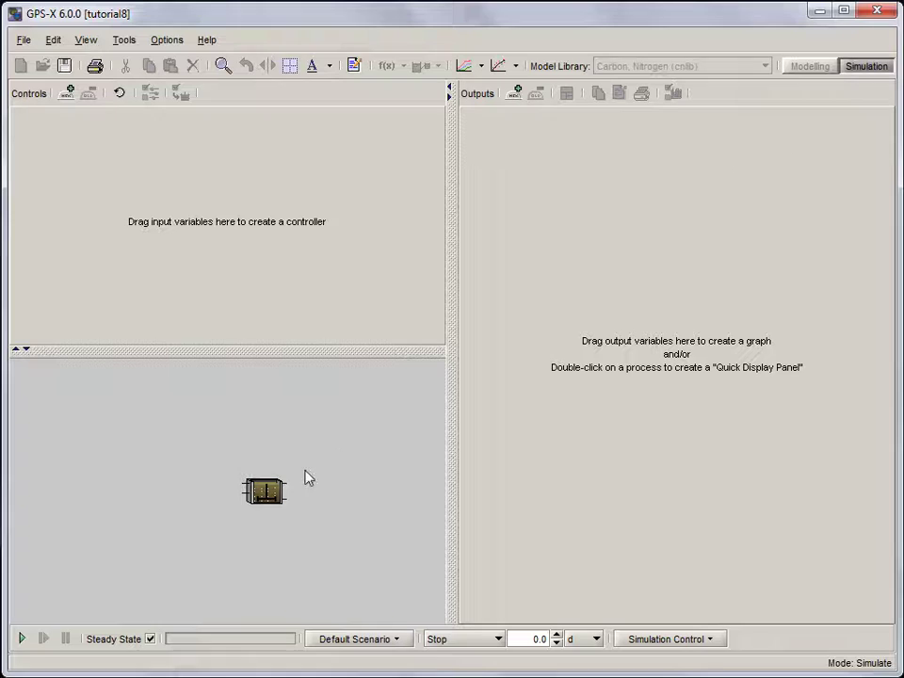
# - Add the tank's readily biodegradable substrate state variable to a new output graph
pyautogui.rightClick(288, 489)
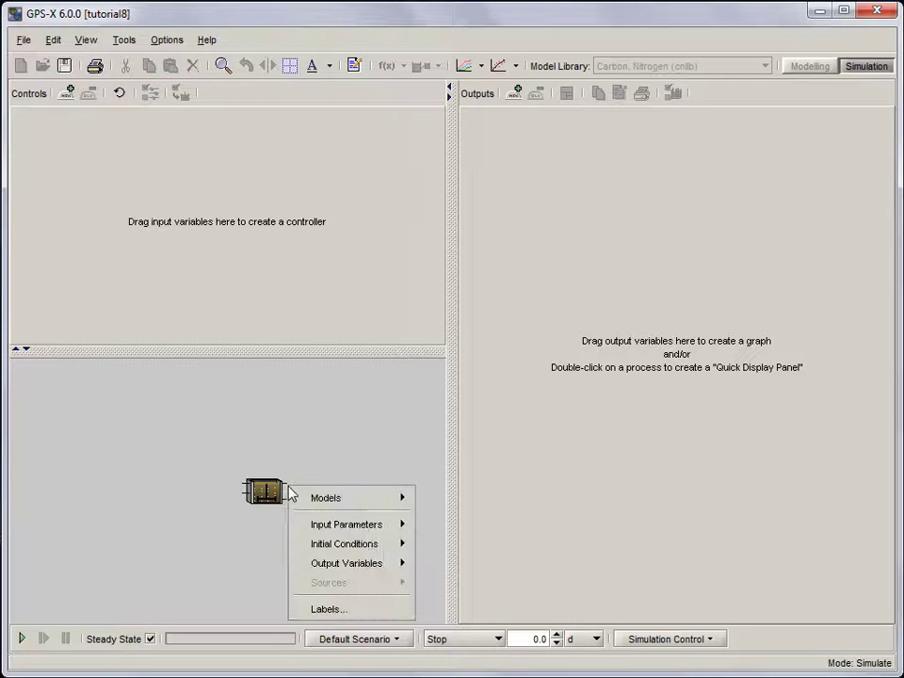
pyautogui.moveTo(390, 569)
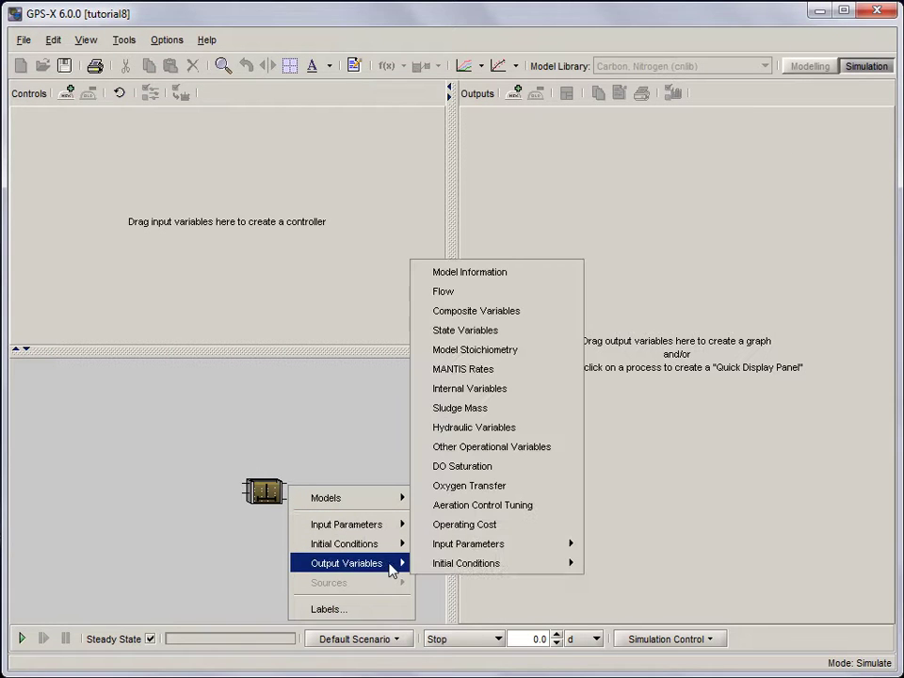
pyautogui.click(478, 331)
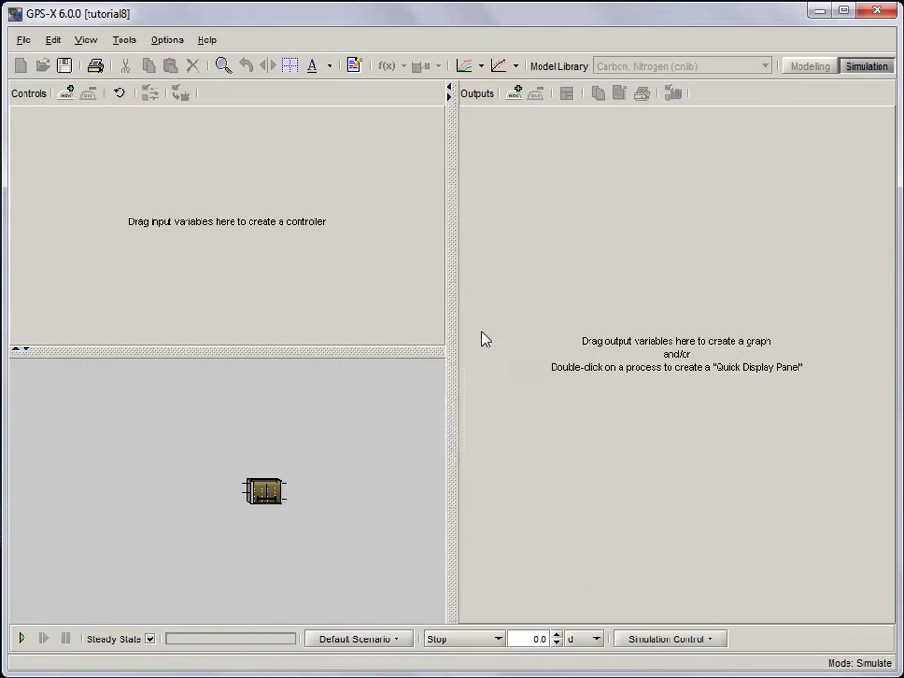
pyautogui.moveTo(240, 210); pyautogui.dragTo(616, 293)
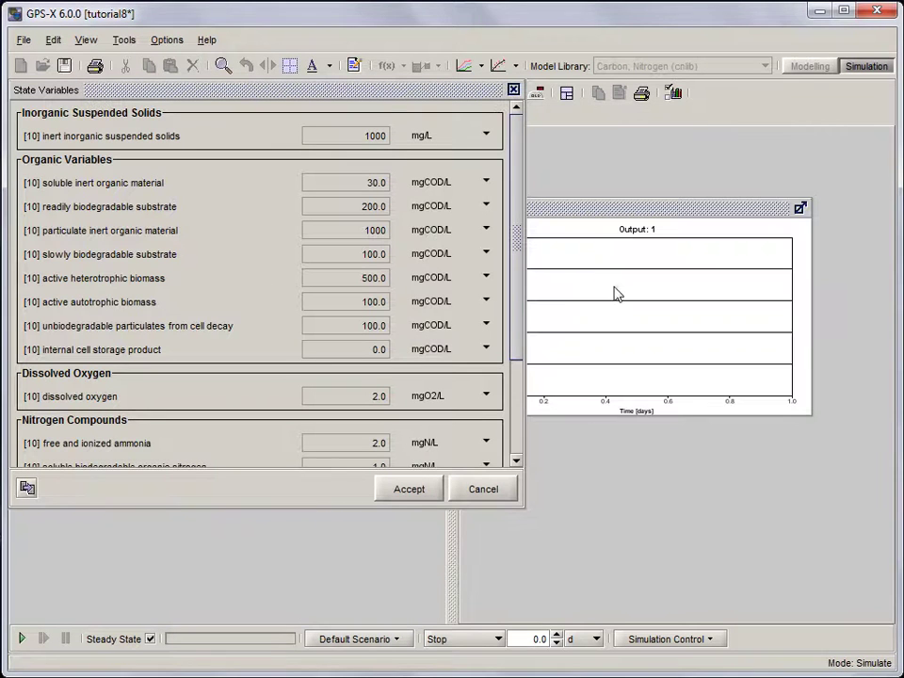
pyautogui.click(420, 489)
# - Title the graph 'Readily Biodegradable Substrate', set y-axis max 200 and unit gCOD/m3
pyautogui.click(673, 92)
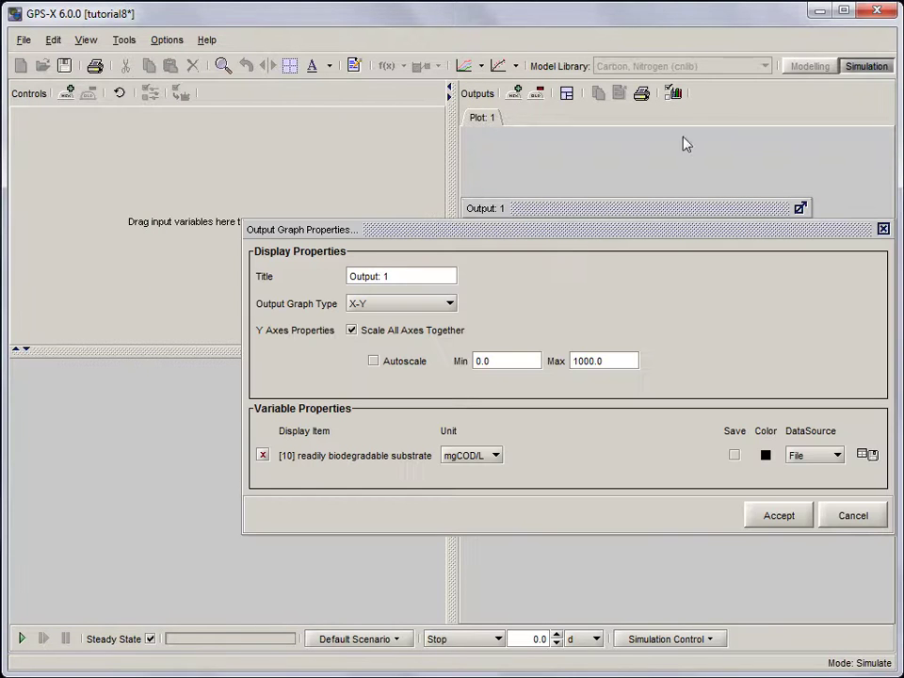
pyautogui.hotkey('ctrl', 'a')
pyautogui.write('Readily ')
pyautogui.write('Biodegradable Substrate')
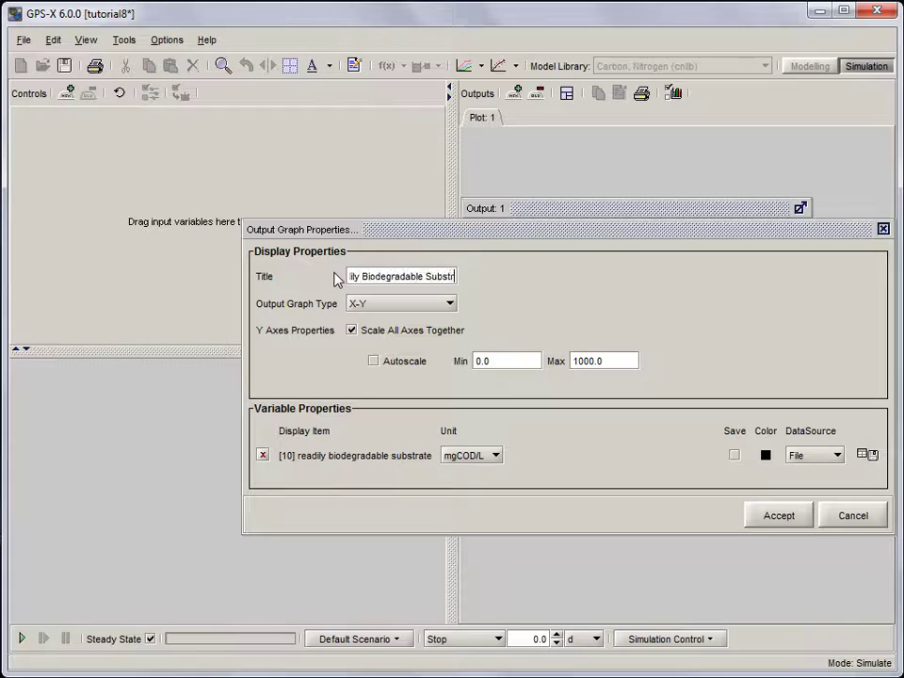
pyautogui.doubleClick(613, 361)
pyautogui.write('200')
pyautogui.click(496, 456)
pyautogui.click(489, 478)
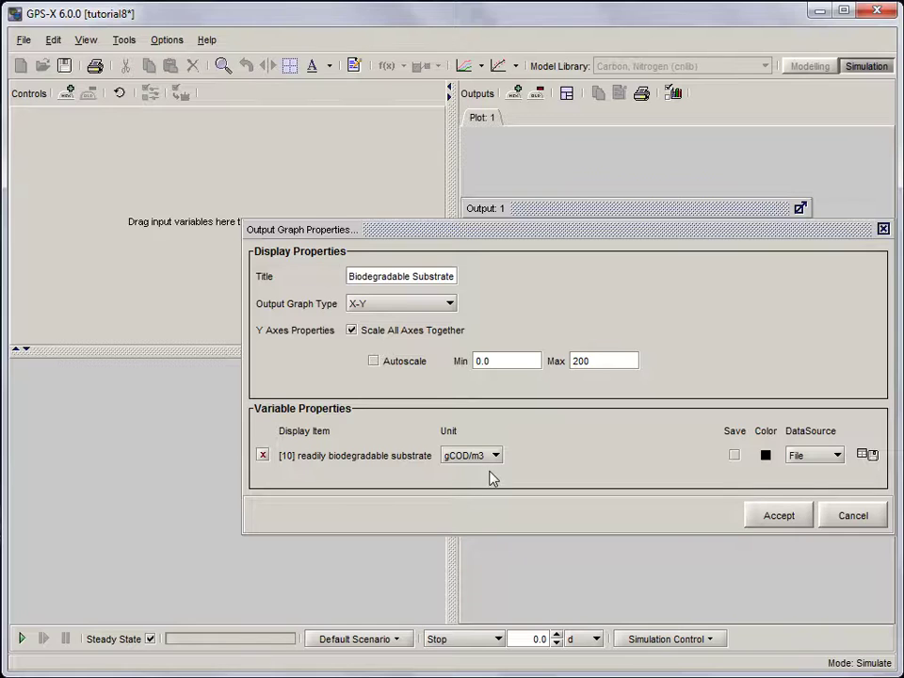
pyautogui.click(759, 516)
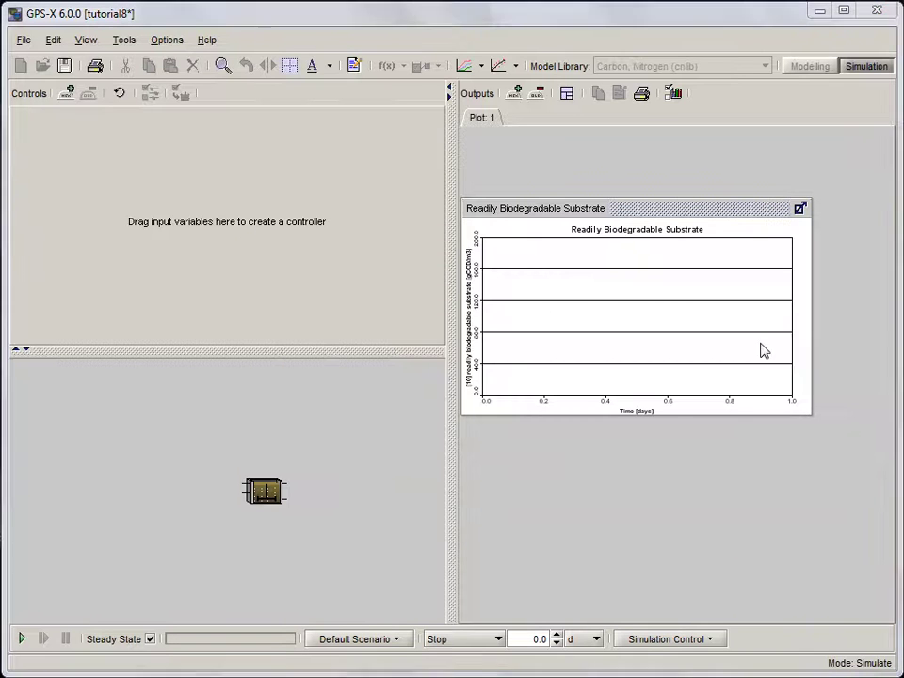
# - Maximize the plot and run a dynamic simulation to 0.25 d with Steady State off
pyautogui.click(568, 94)
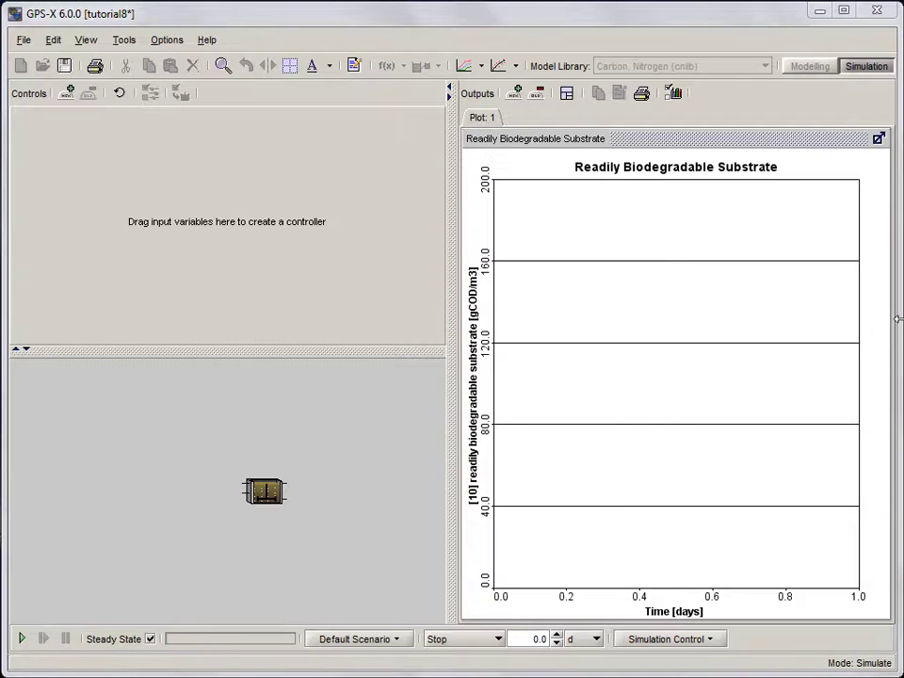
pyautogui.doubleClick(536, 639)
pyautogui.write('0.25')
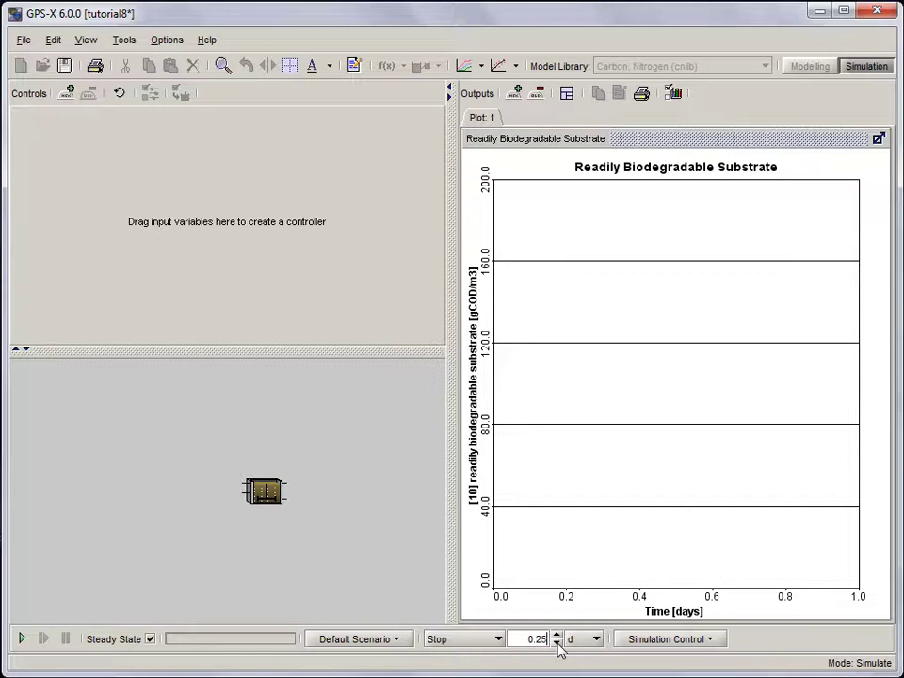
pyautogui.click(150, 639)
pyautogui.click(21, 638)
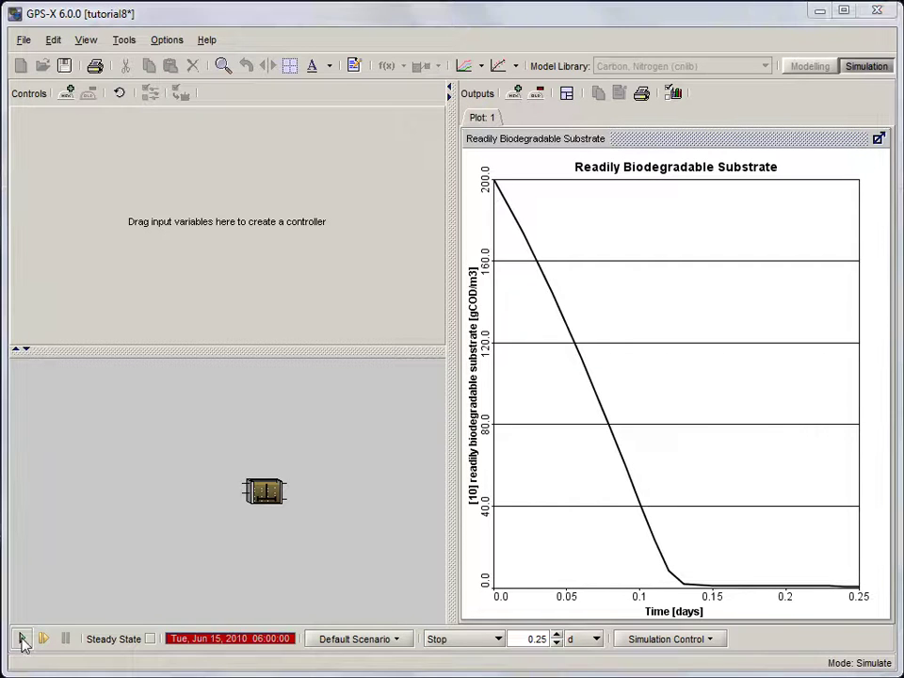
# - Add sliders for heterotrophic maximum growth rate and substrate half saturation from Kinetic parameters
pyautogui.rightClick(267, 497)
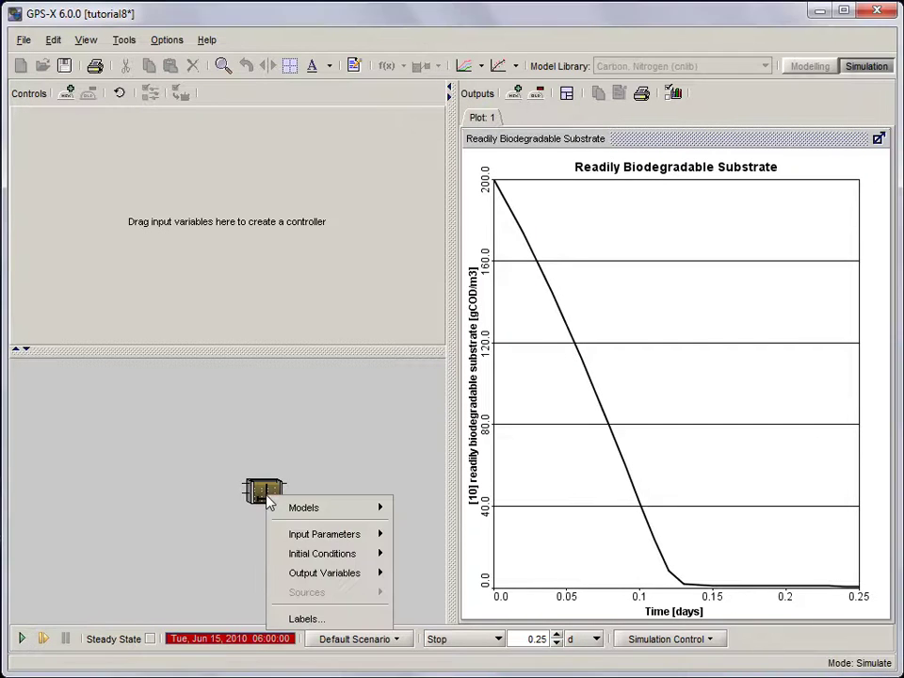
pyautogui.moveTo(296, 541)
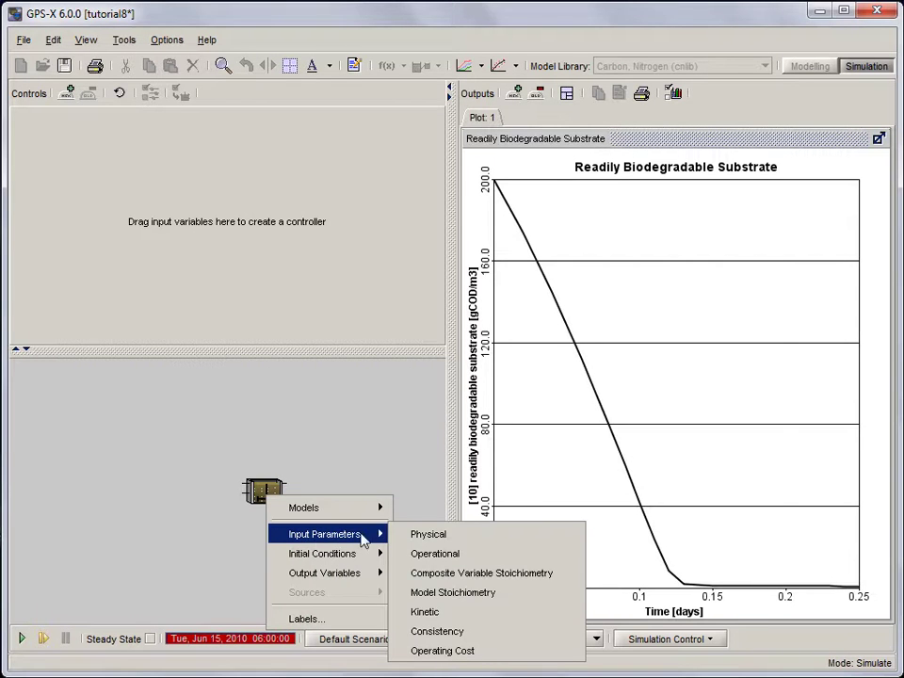
pyautogui.click(428, 611)
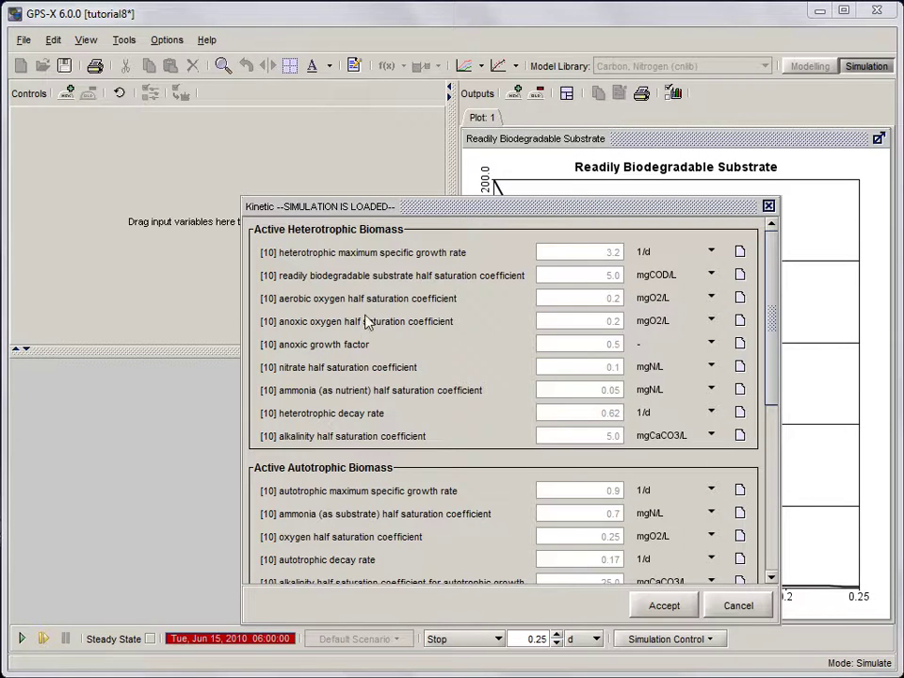
pyautogui.moveTo(283, 253); pyautogui.dragTo(148, 189)
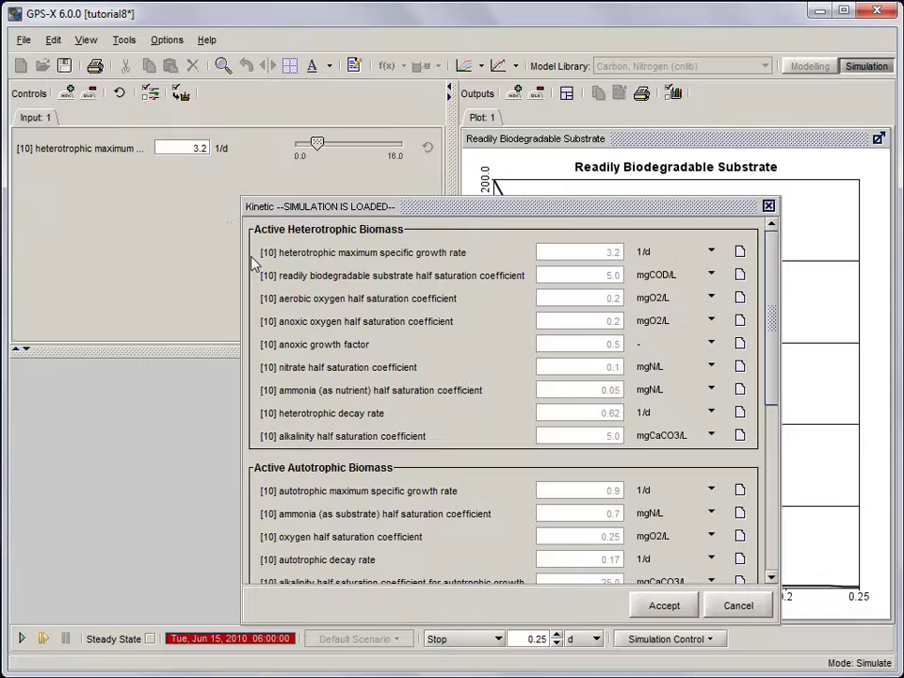
pyautogui.moveTo(252, 287); pyautogui.dragTo(141, 211)
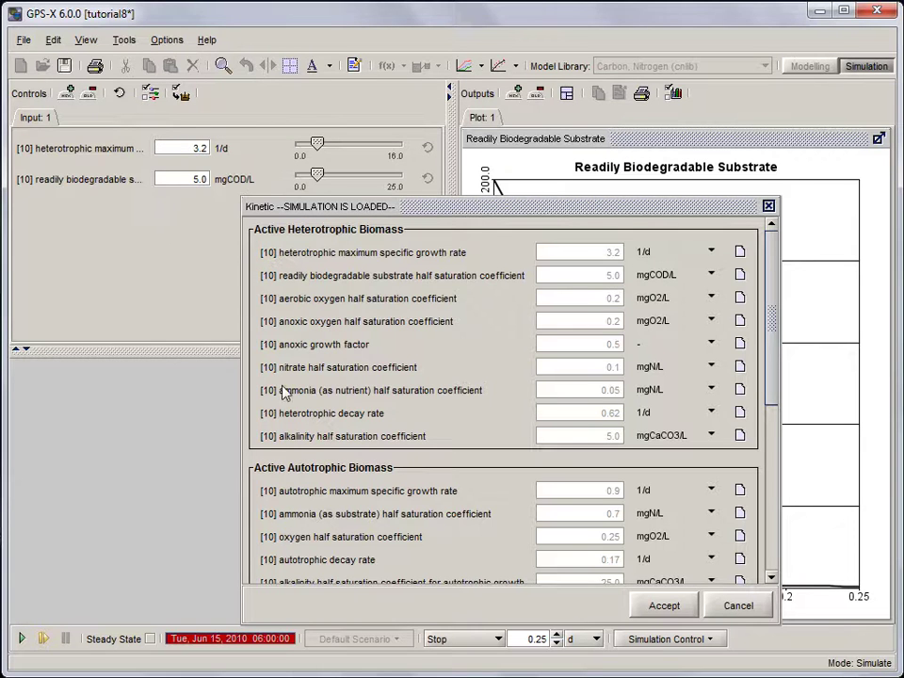
pyautogui.click(659, 605)
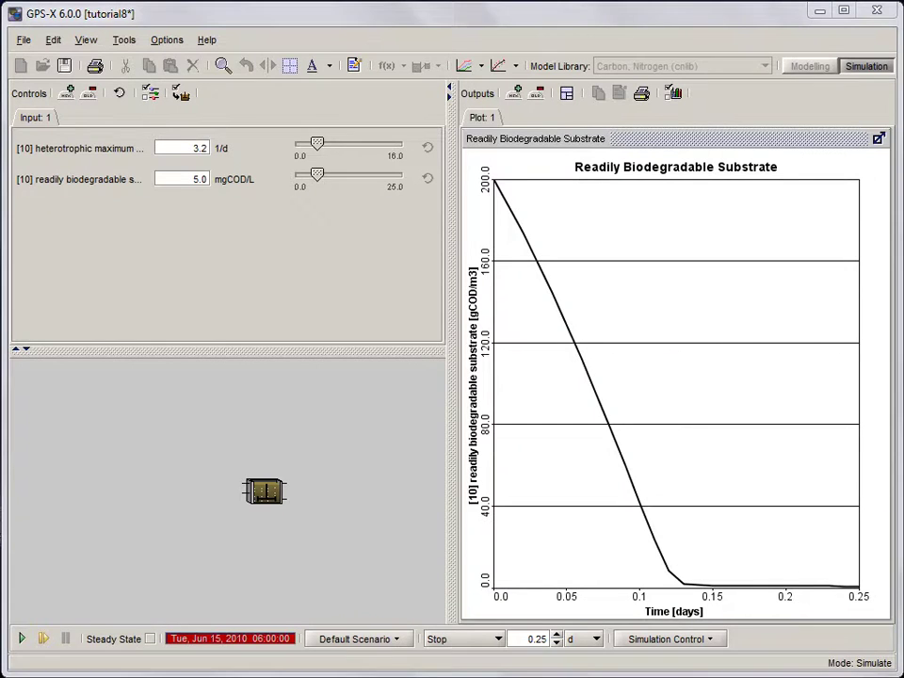
# - Copy tutorial8_optimize_2010_6_15.xls into the tutorial8 folder and close both Explorer windows
pyautogui.hotkey('alt', 'Tab')
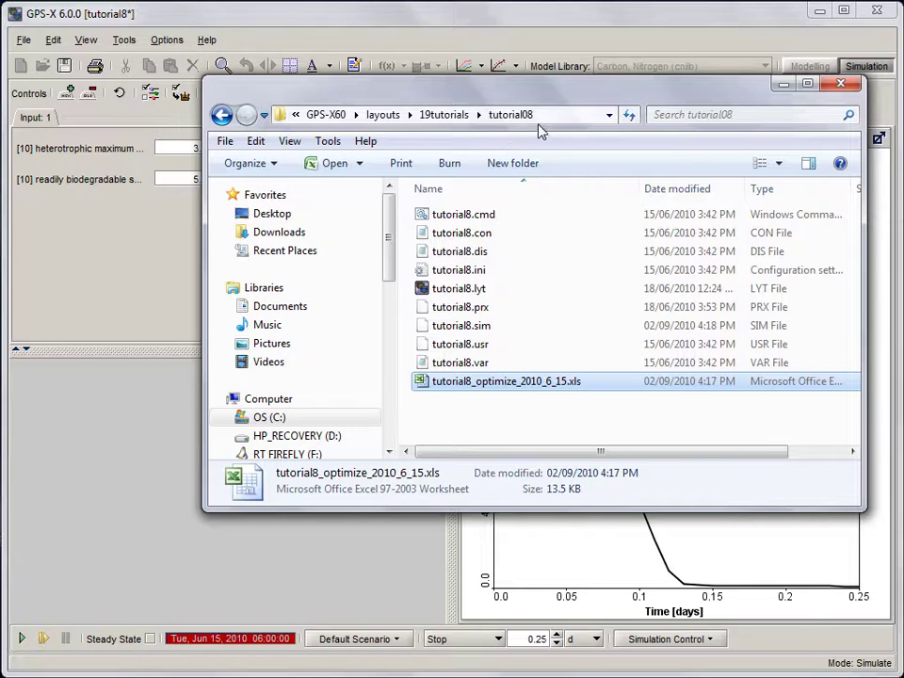
pyautogui.rightClick(541, 386)
pyautogui.click(582, 543)
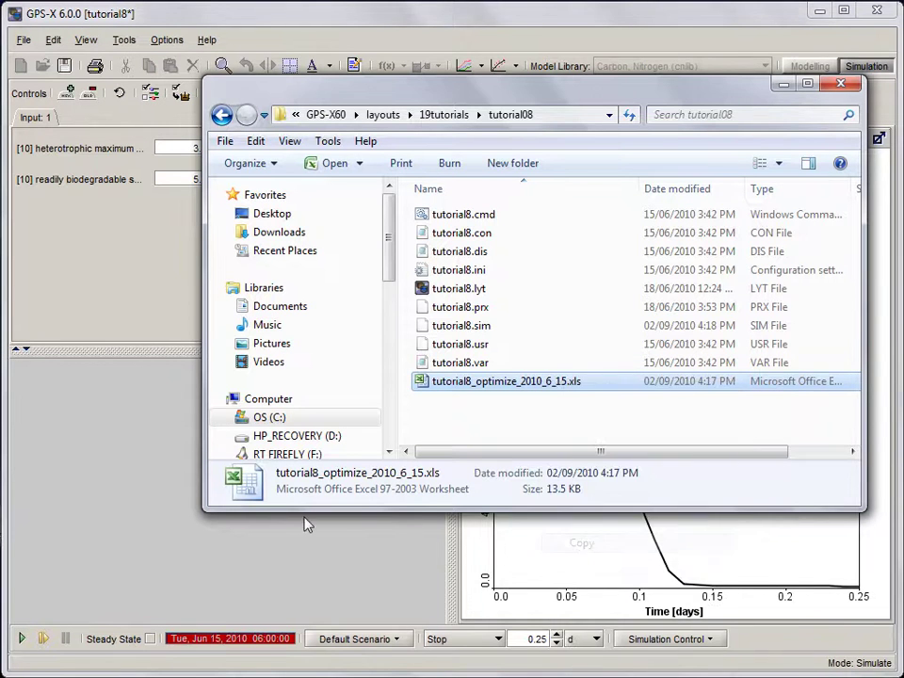
pyautogui.rightClick(401, 502)
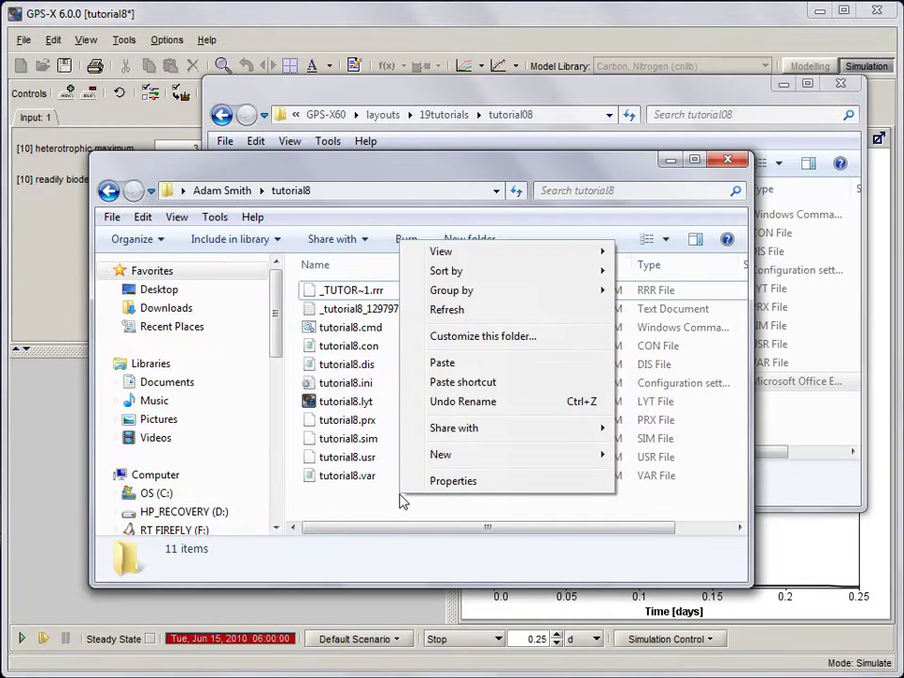
pyautogui.click(442, 363)
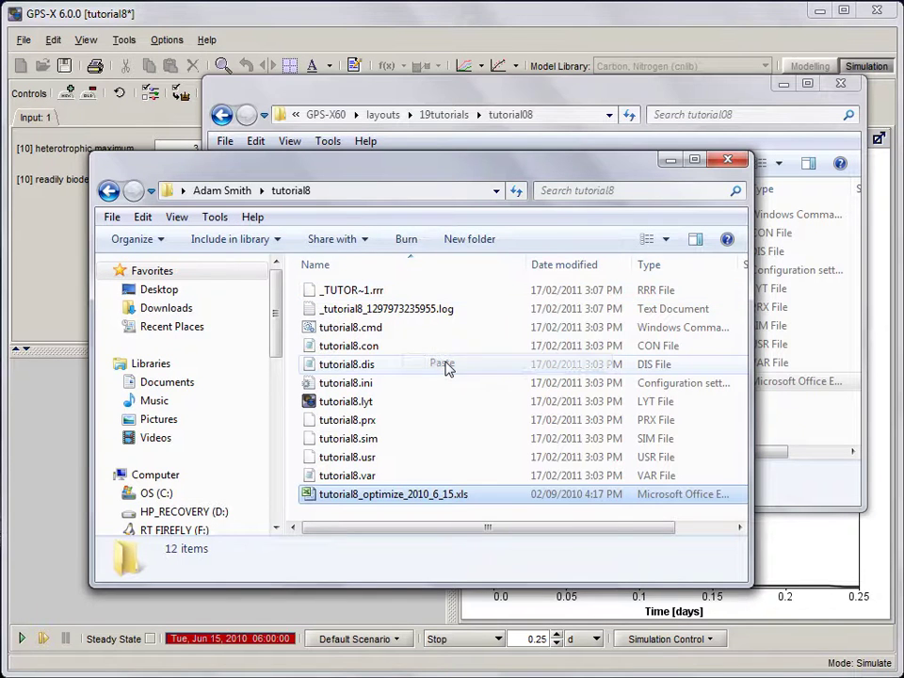
pyautogui.click(727, 168)
pyautogui.click(834, 82)
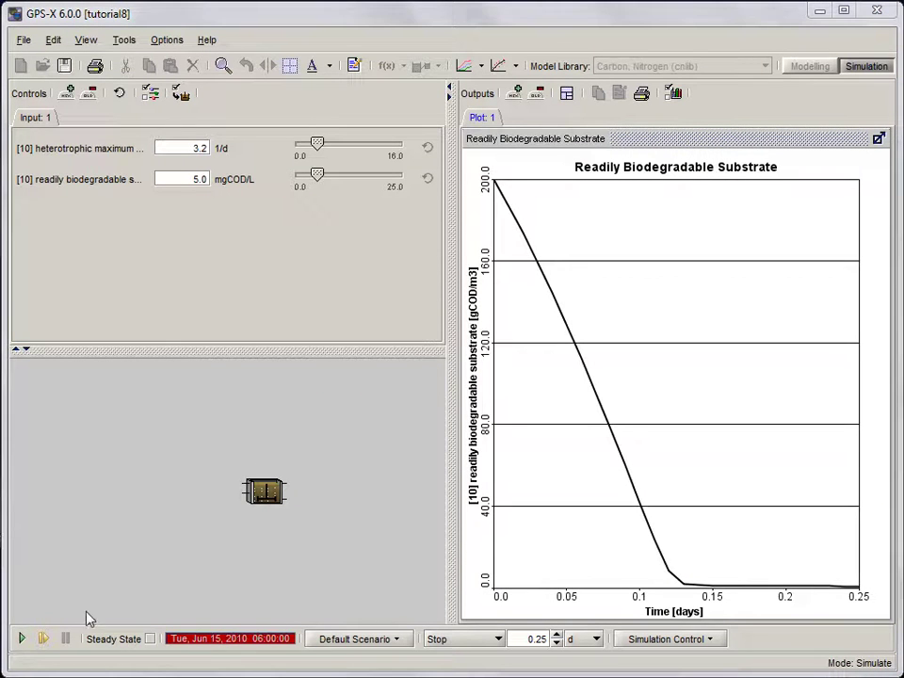
# - Rerun with data, then tune half saturation to ~9.15 and growth rate to ~2.3, rerunning each time
pyautogui.click(24, 639)
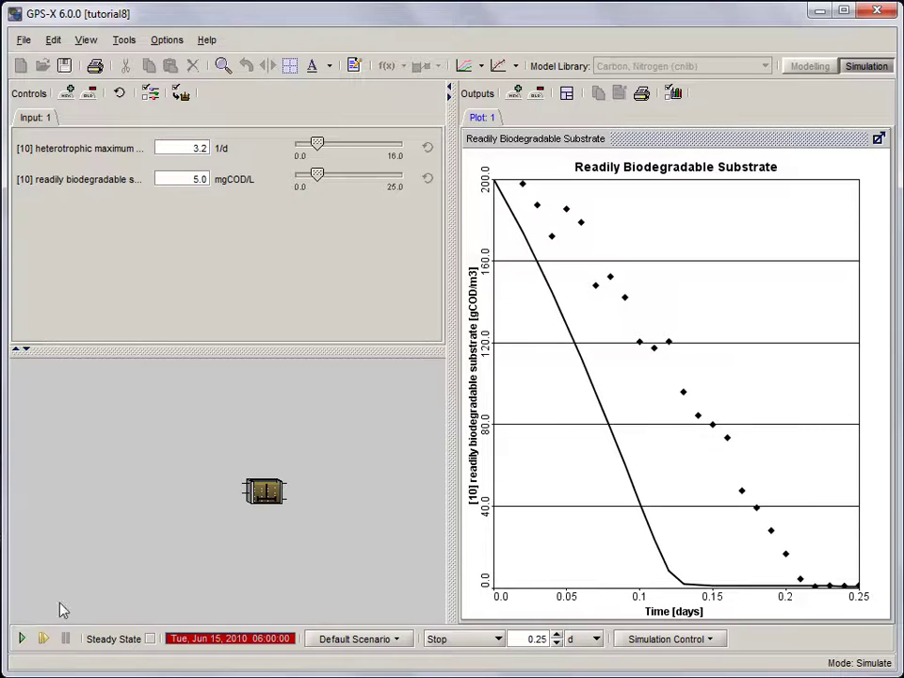
pyautogui.moveTo(317, 176); pyautogui.dragTo(335, 176)
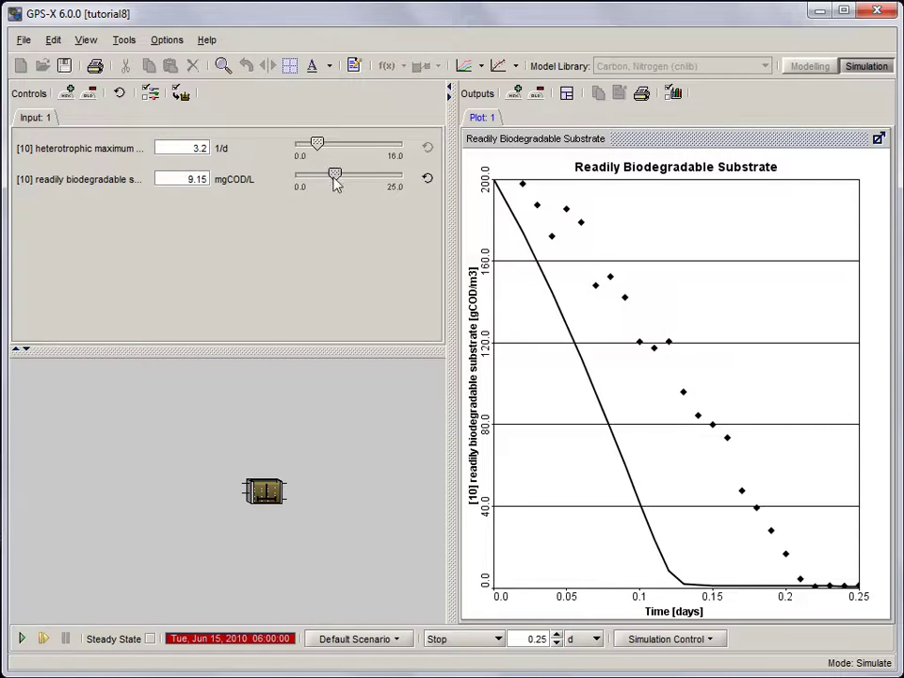
pyautogui.click(23, 640)
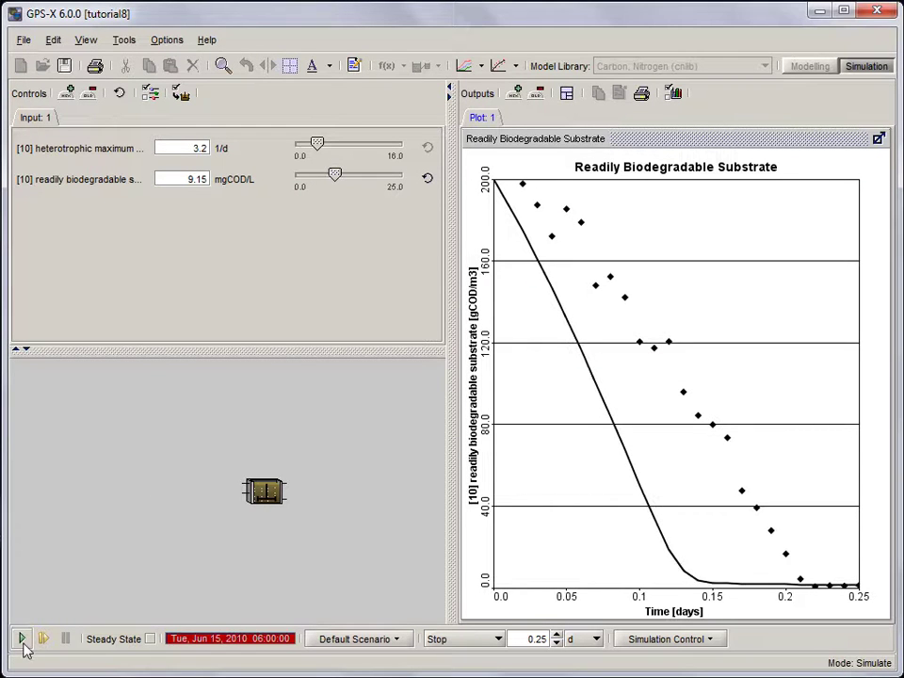
pyautogui.moveTo(317, 143); pyautogui.dragTo(345, 143)
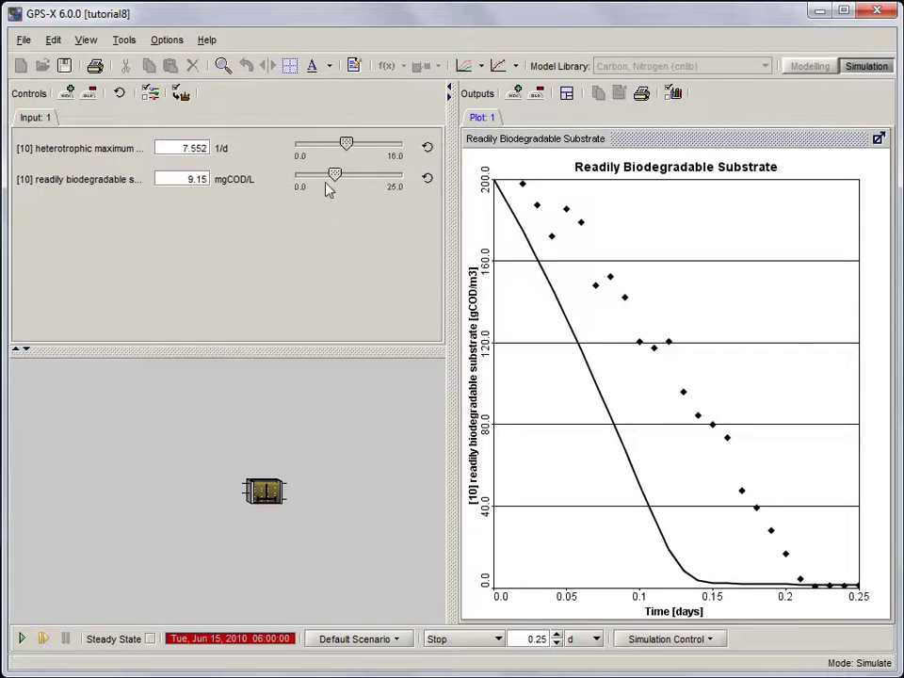
pyautogui.click(21, 639)
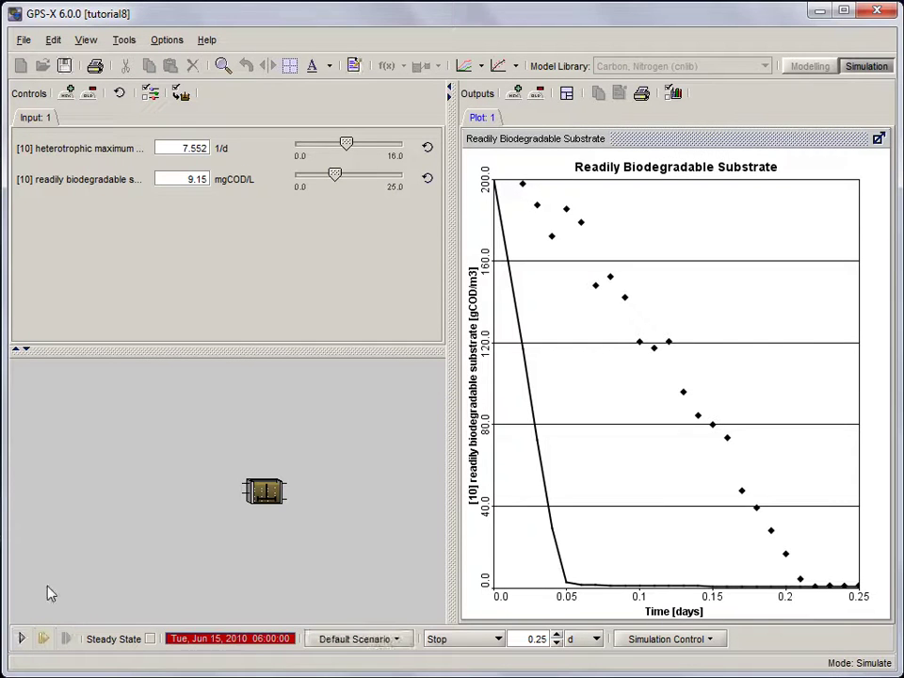
pyautogui.moveTo(346, 143); pyautogui.dragTo(311, 143)
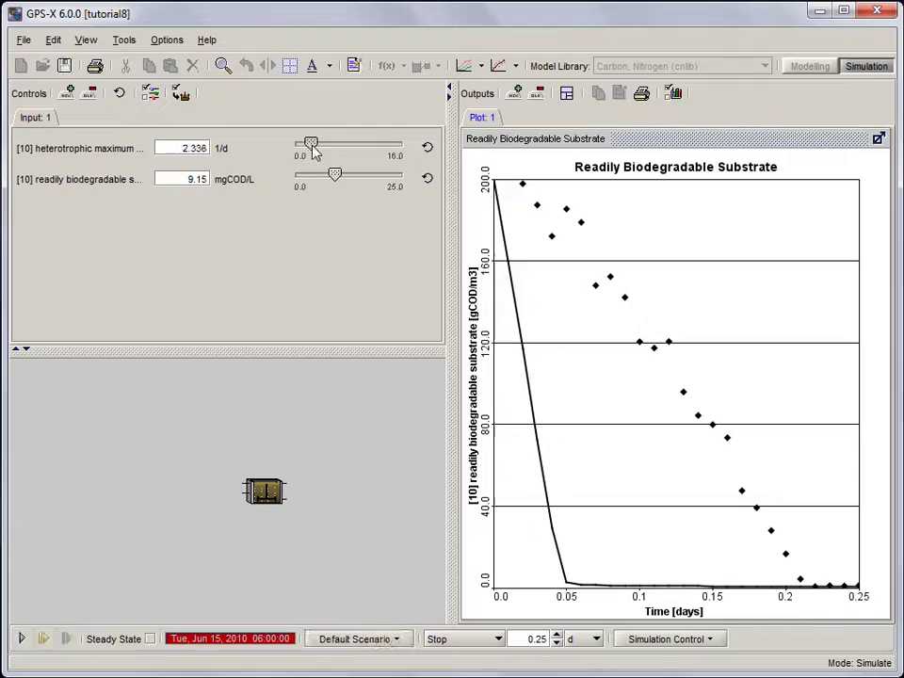
pyautogui.click(21, 638)
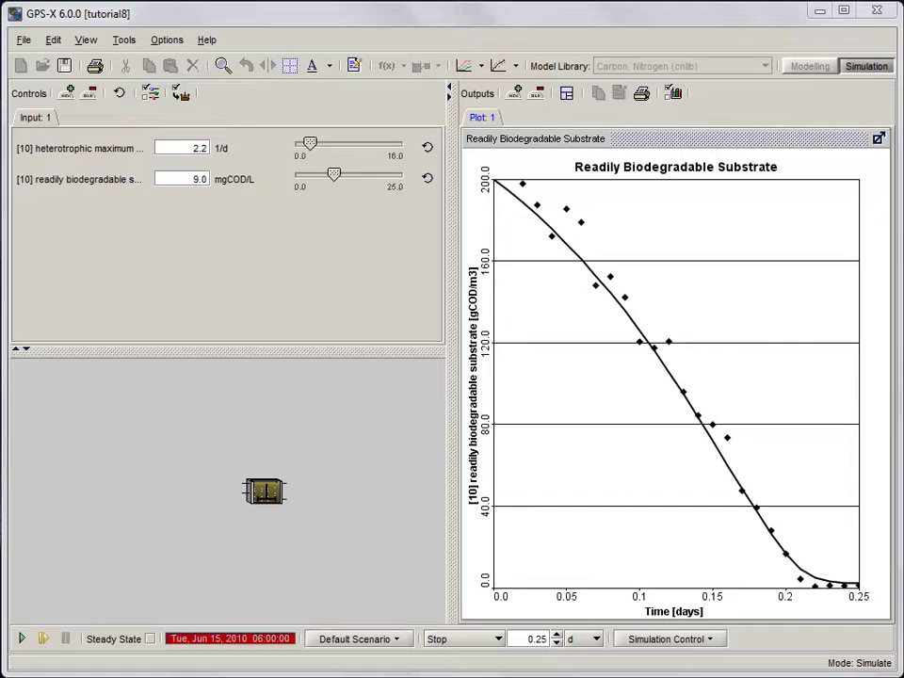
# - Change both the growth rate and half-saturation controls to Optimize type
pyautogui.click(154, 95)
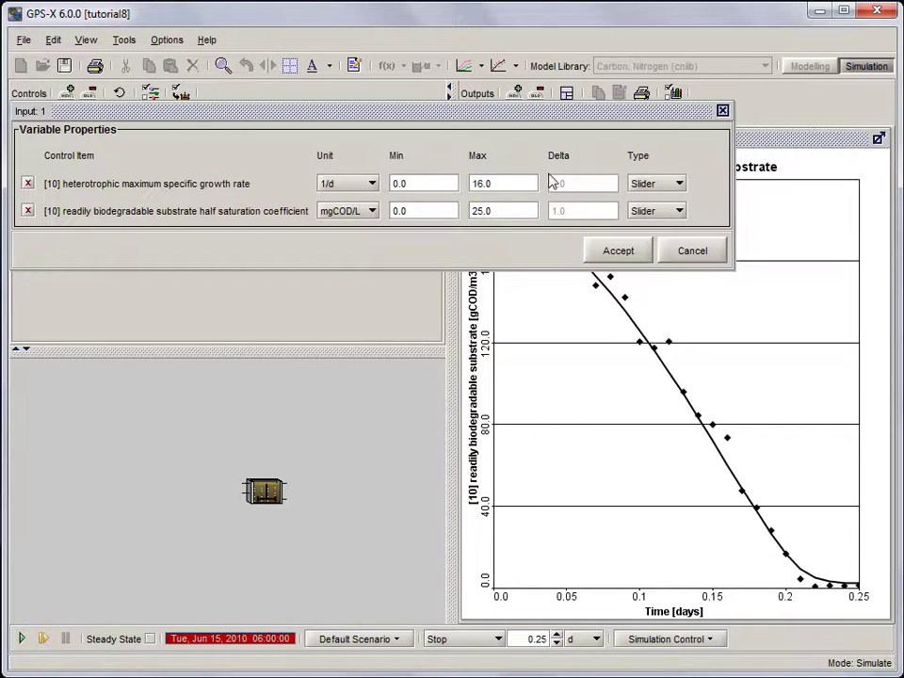
pyautogui.click(652, 185)
pyautogui.click(648, 247)
pyautogui.click(651, 211)
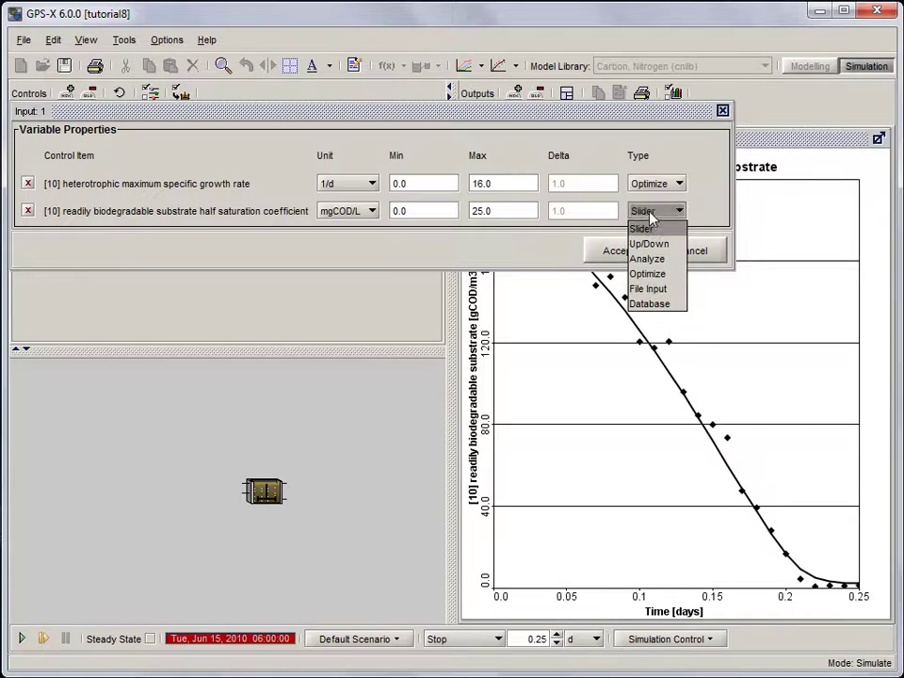
pyautogui.click(647, 274)
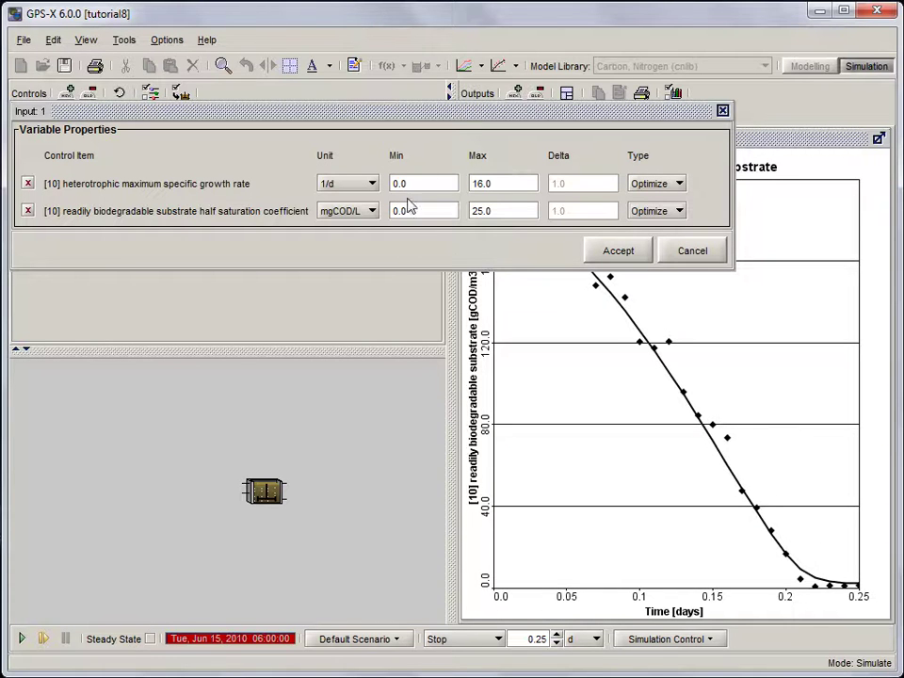
pyautogui.click(601, 256)
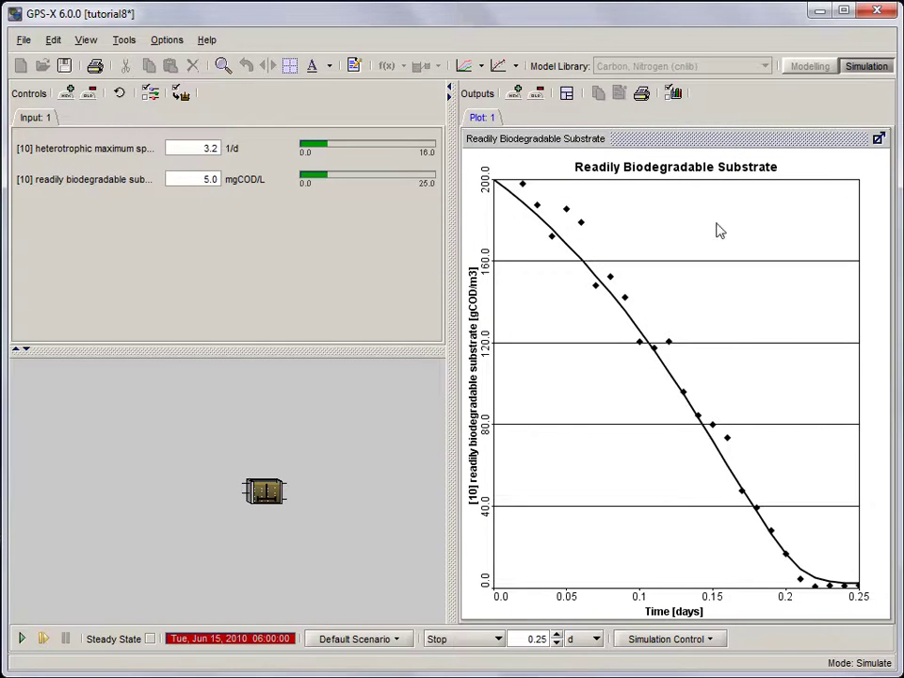
# - Back in modelling, set Maximum Likelihood as the objective function and enable Optimize - Time Series mode
pyautogui.click(830, 72)
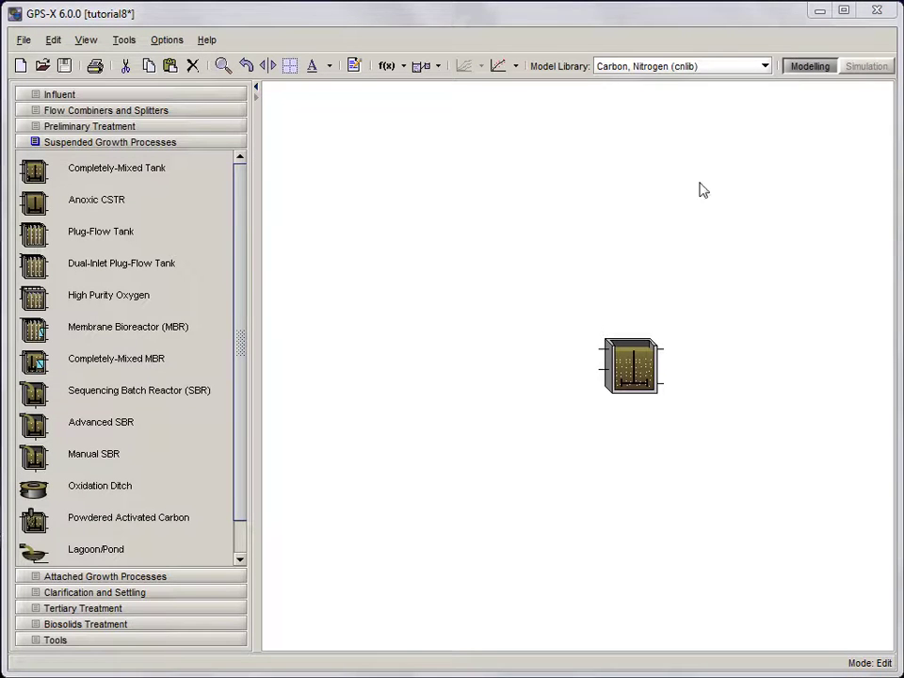
pyautogui.click(516, 67)
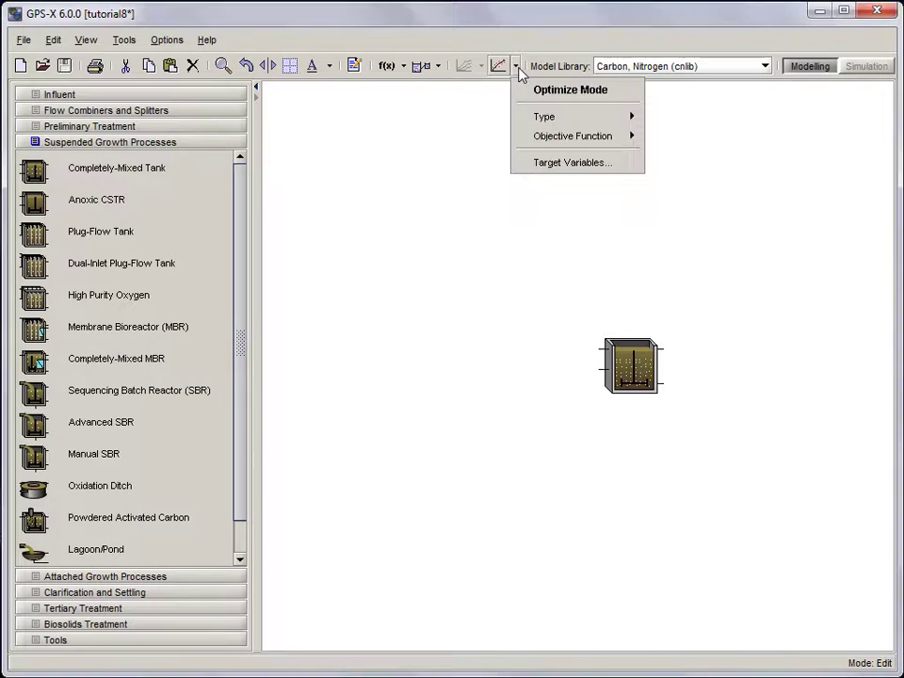
pyautogui.moveTo(541, 115)
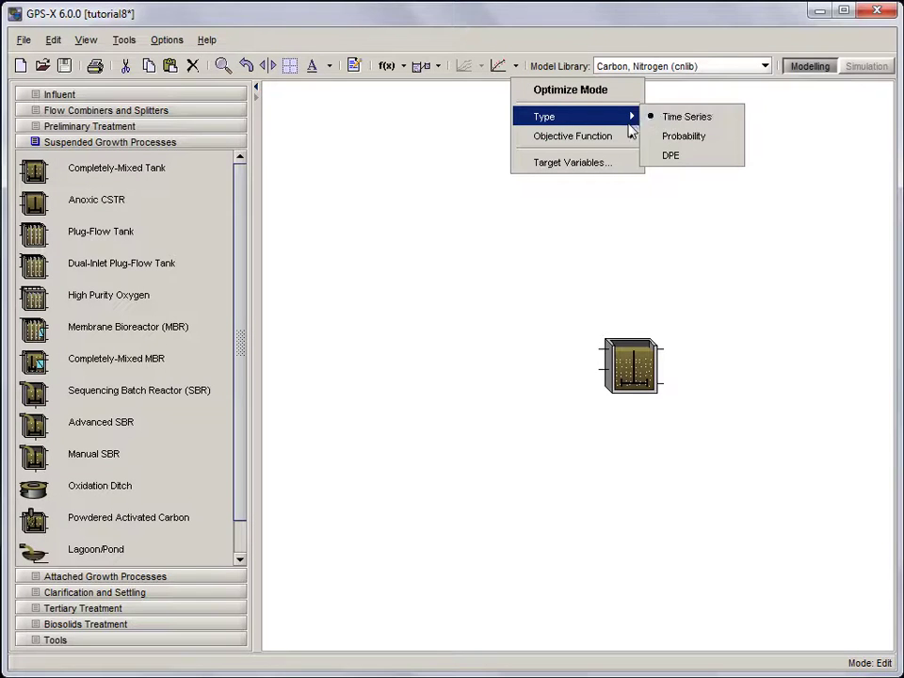
pyautogui.moveTo(629, 148)
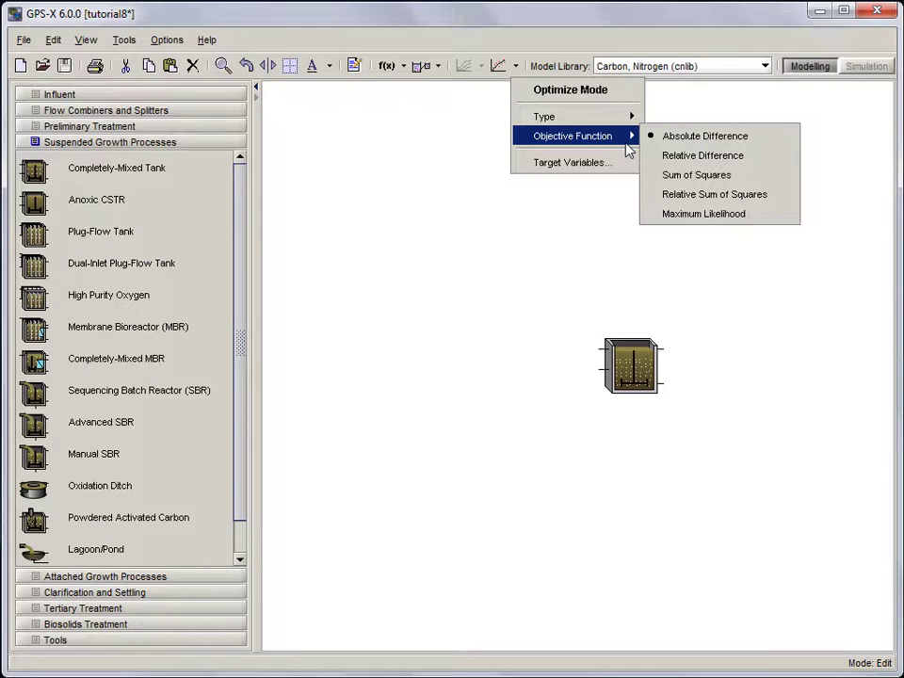
pyautogui.click(724, 215)
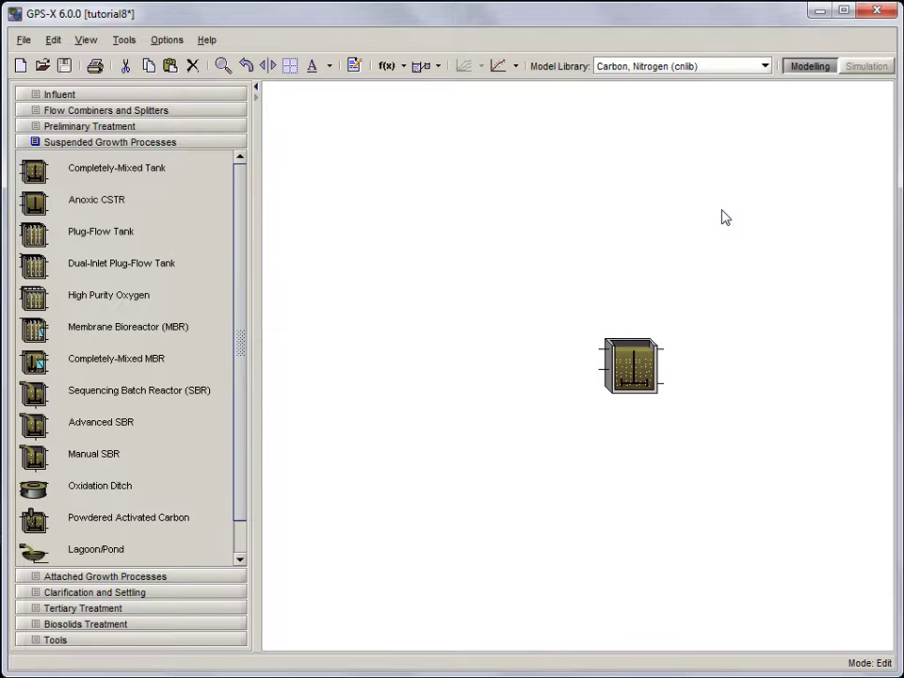
pyautogui.click(500, 68)
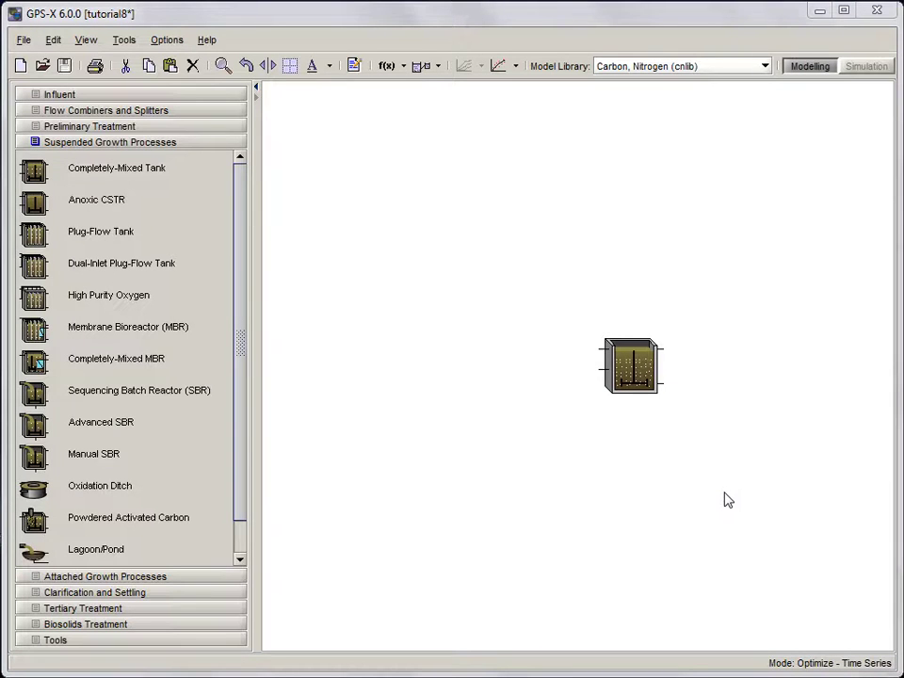
# - Tick readily biodegradable substrate (gCOD/m3) as the tank's target state variable
pyautogui.rightClick(649, 388)
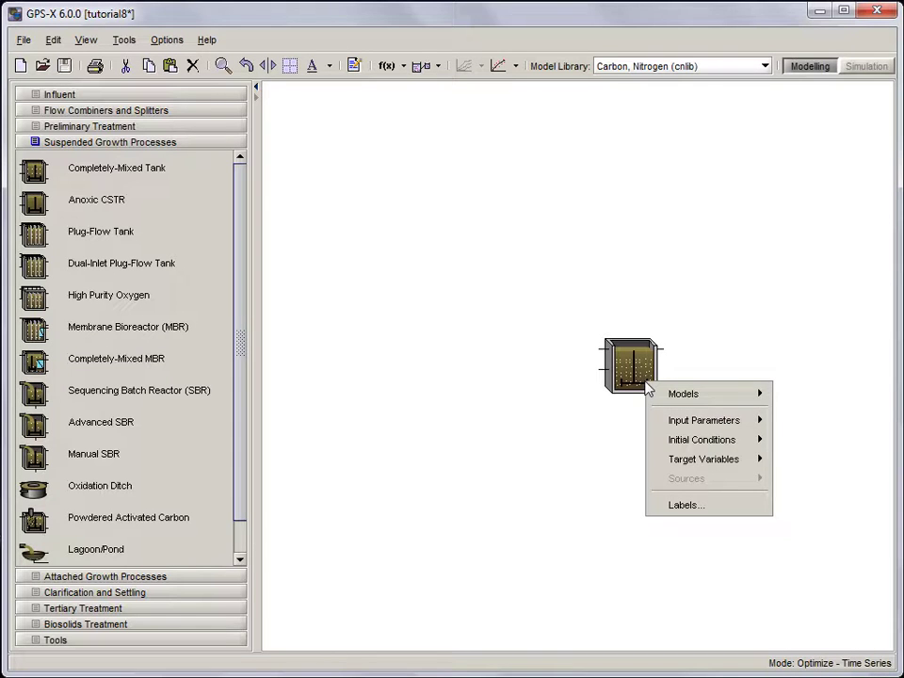
pyautogui.moveTo(701, 461)
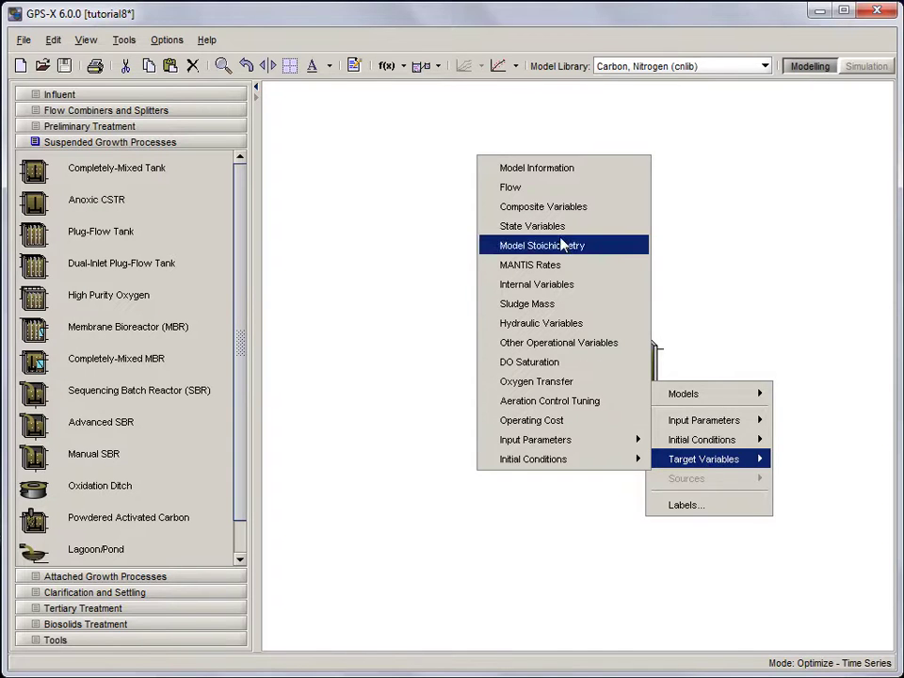
pyautogui.click(507, 226)
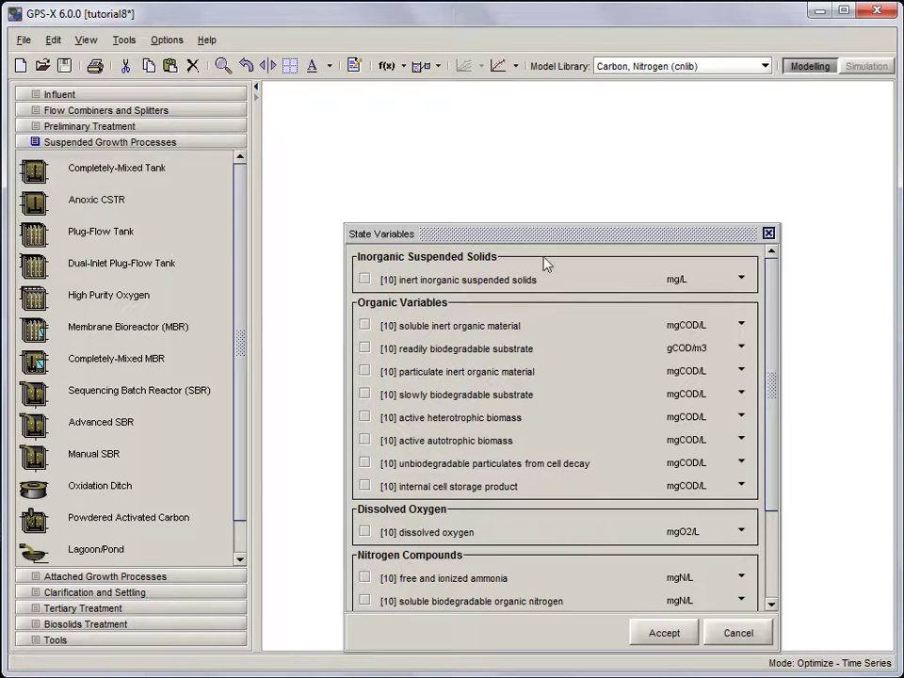
pyautogui.click(367, 348)
pyautogui.click(664, 633)
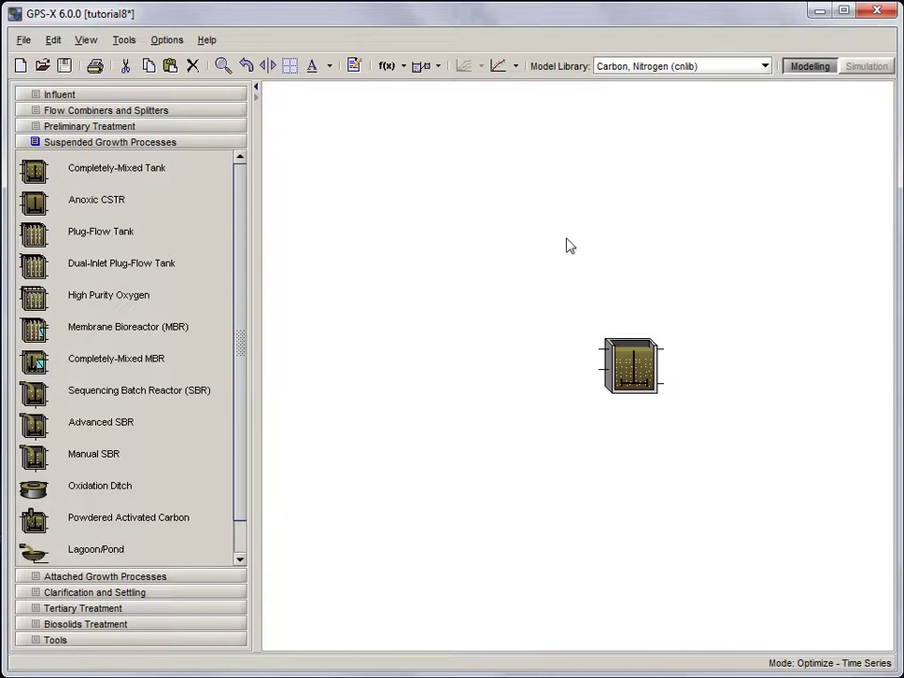
pyautogui.click(517, 68)
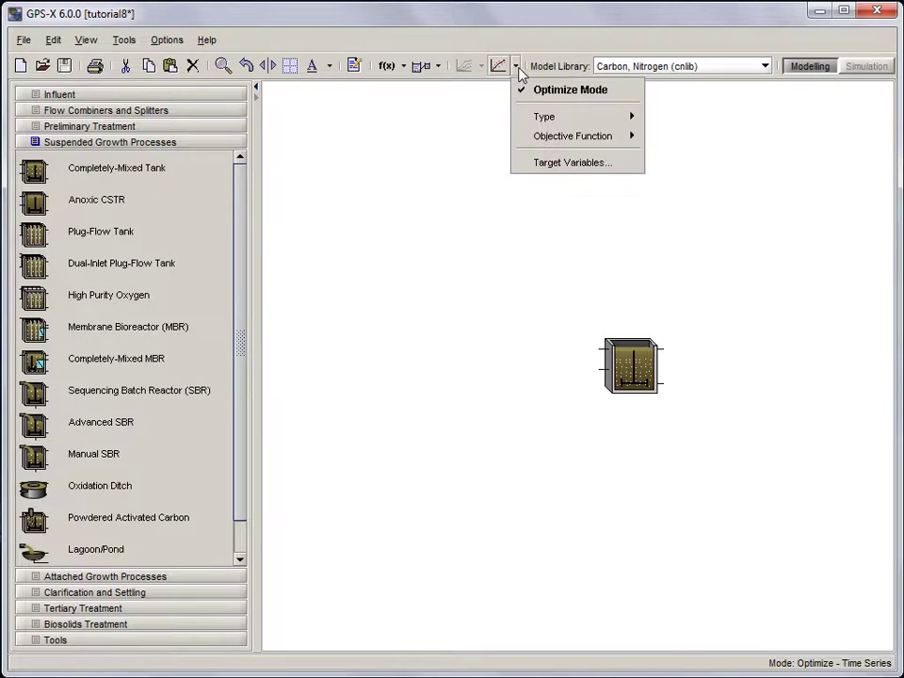
pyautogui.click(542, 169)
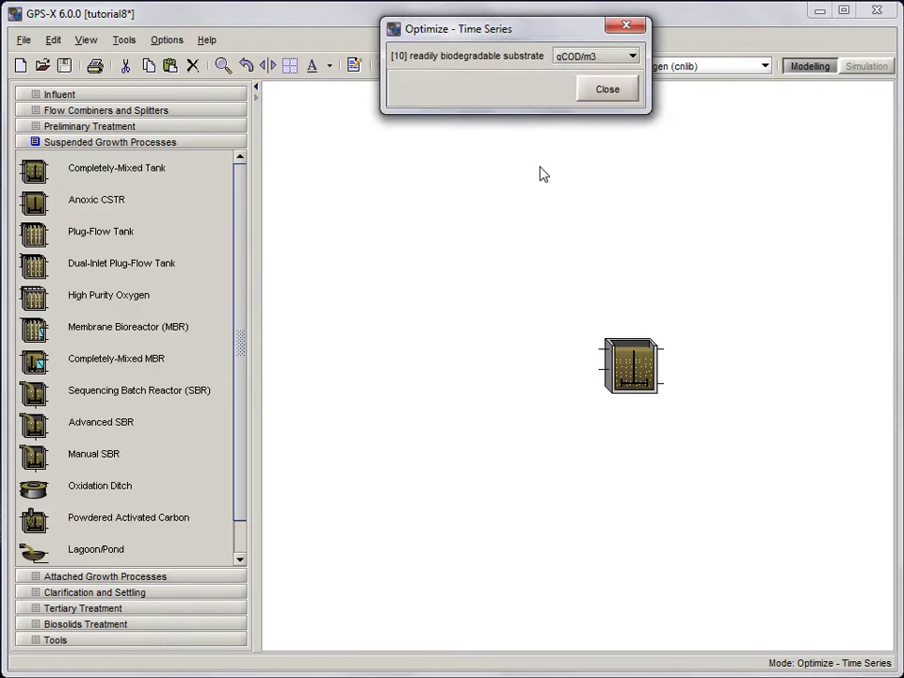
pyautogui.click(596, 96)
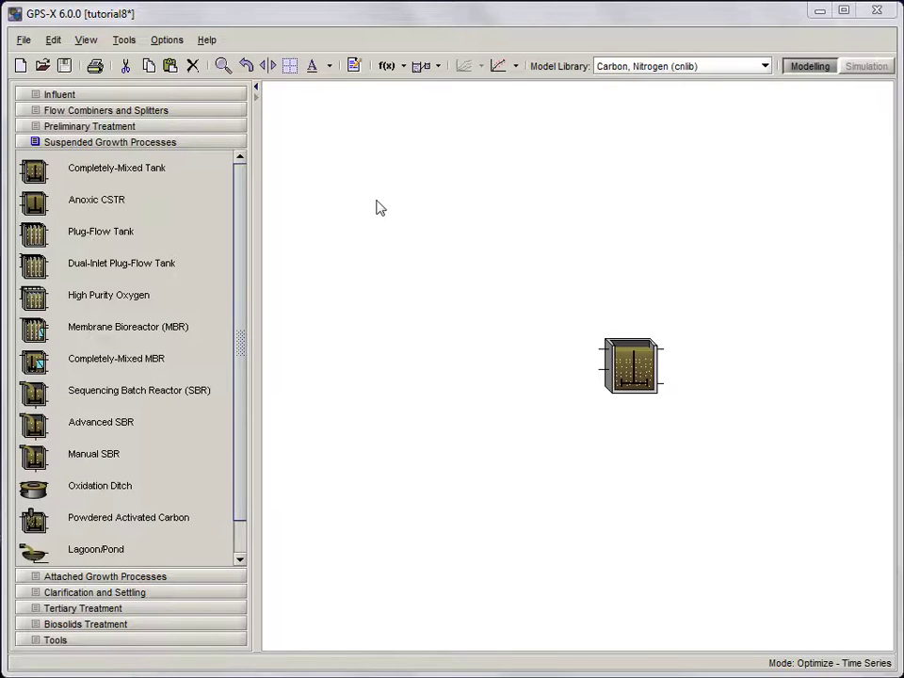
# - Turn off optimize mode, save tutorial8, rebuild the numerical model, and return to modelling
pyautogui.click(502, 71)
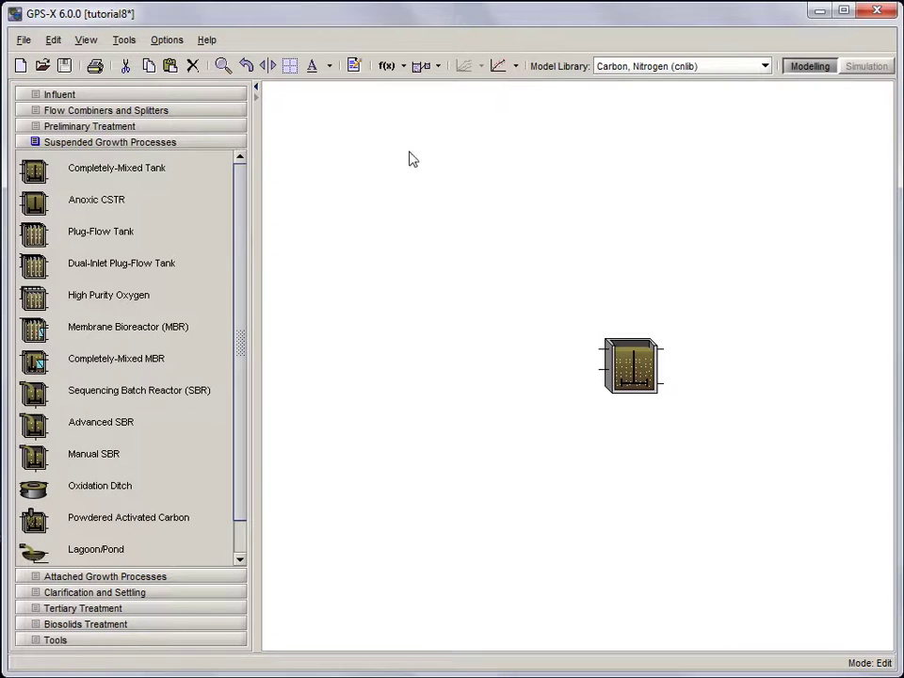
pyautogui.click(65, 66)
pyautogui.click(847, 67)
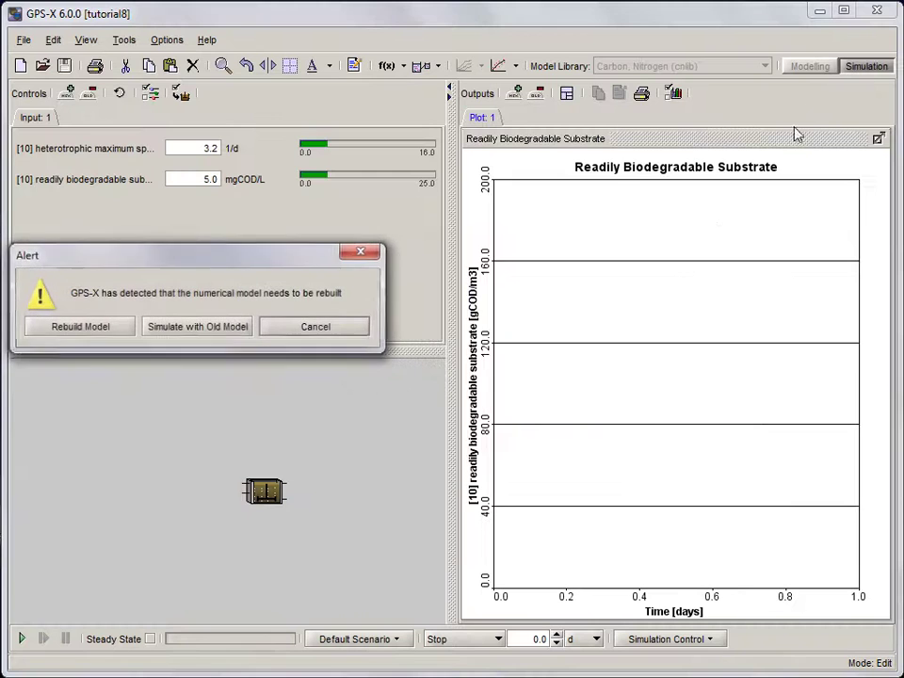
pyautogui.click(79, 326)
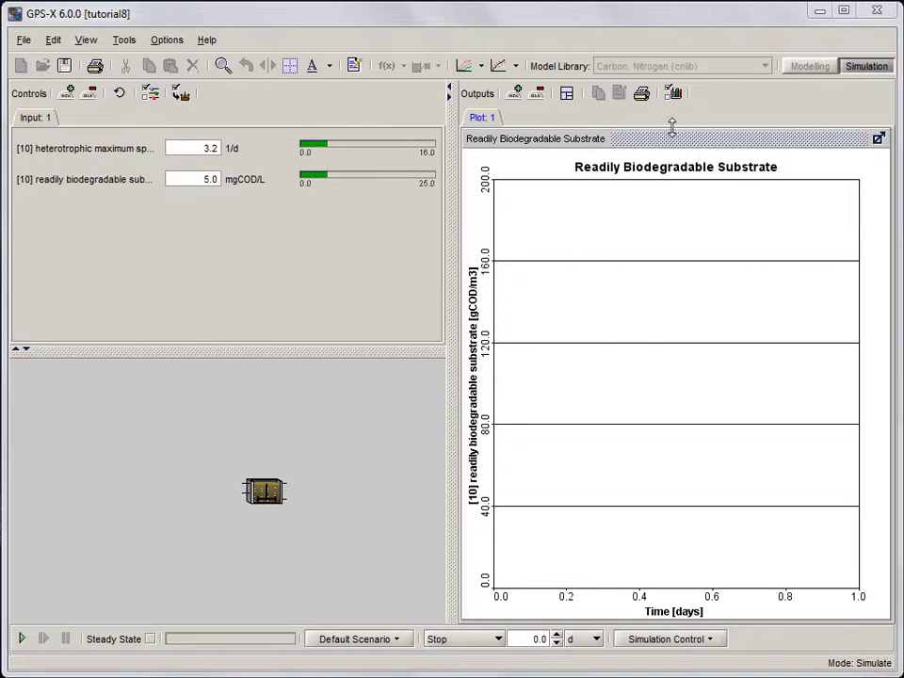
pyautogui.click(797, 66)
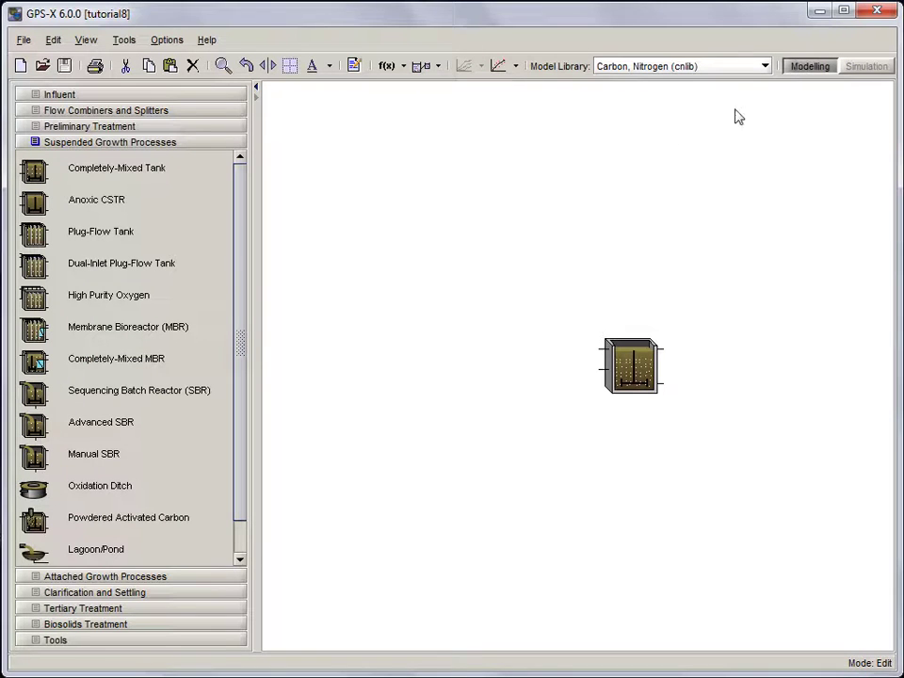
# - In the Optimizer input parameters, set 2 parameters, 26 data points, and detailed statistical report ON
pyautogui.click(166, 40)
pyautogui.moveTo(193, 88)
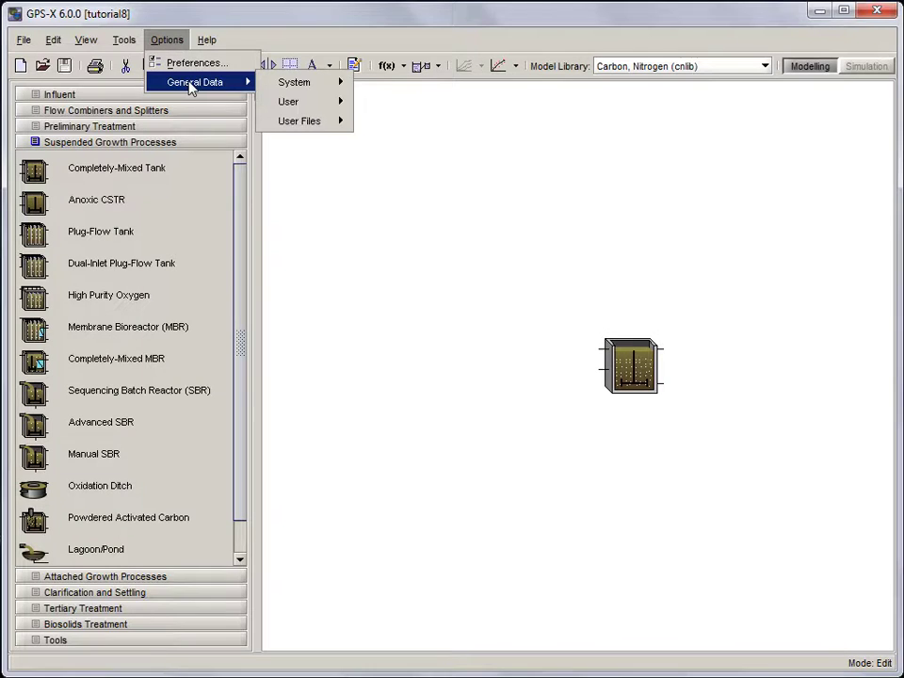
pyautogui.moveTo(343, 83)
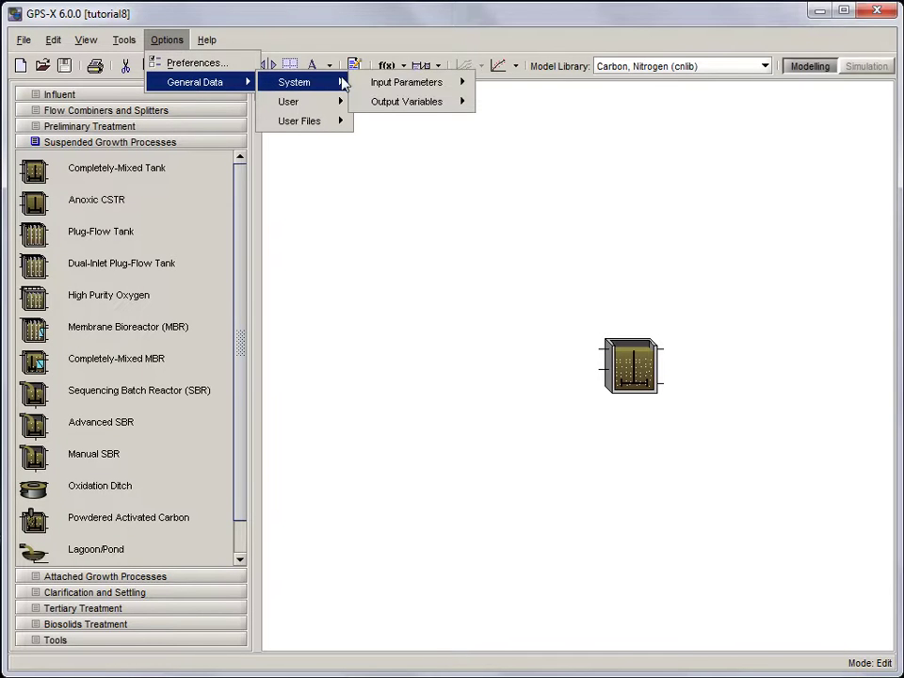
pyautogui.moveTo(390, 84)
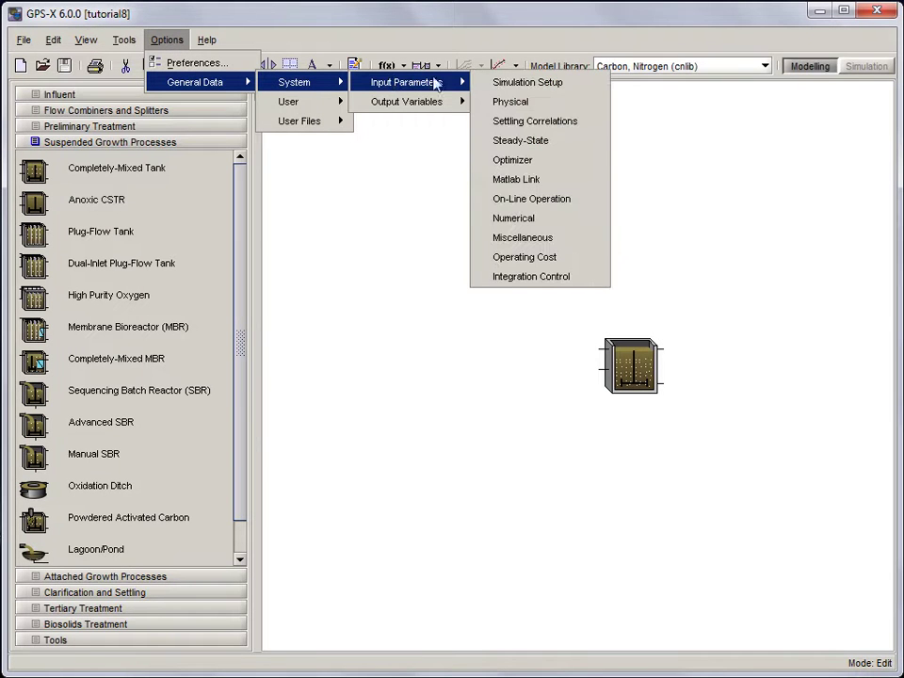
pyautogui.click(532, 160)
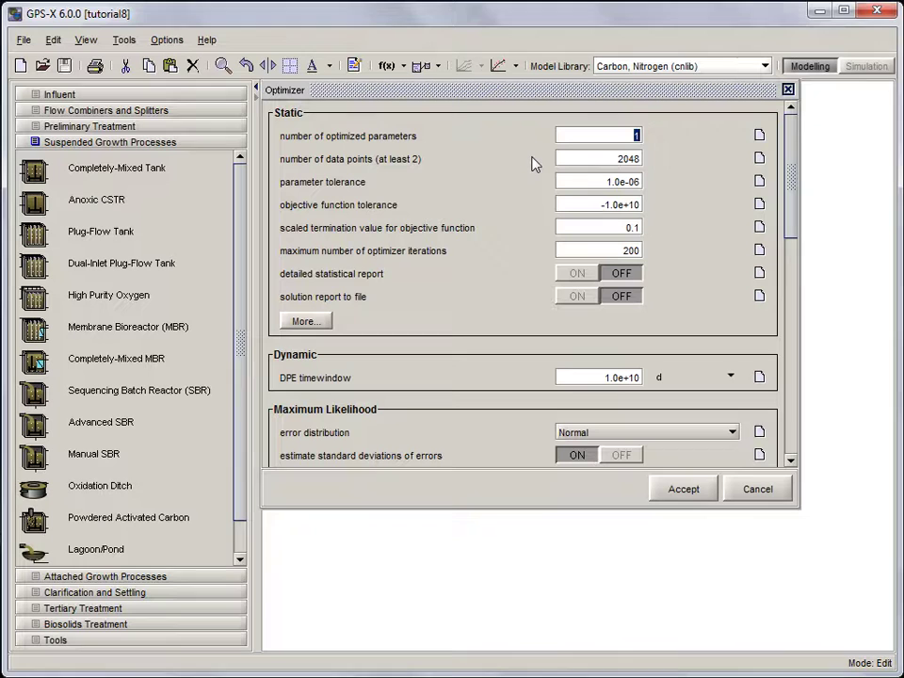
pyautogui.write('2')
pyautogui.doubleClick(587, 157)
pyautogui.write('26')
pyautogui.click(569, 282)
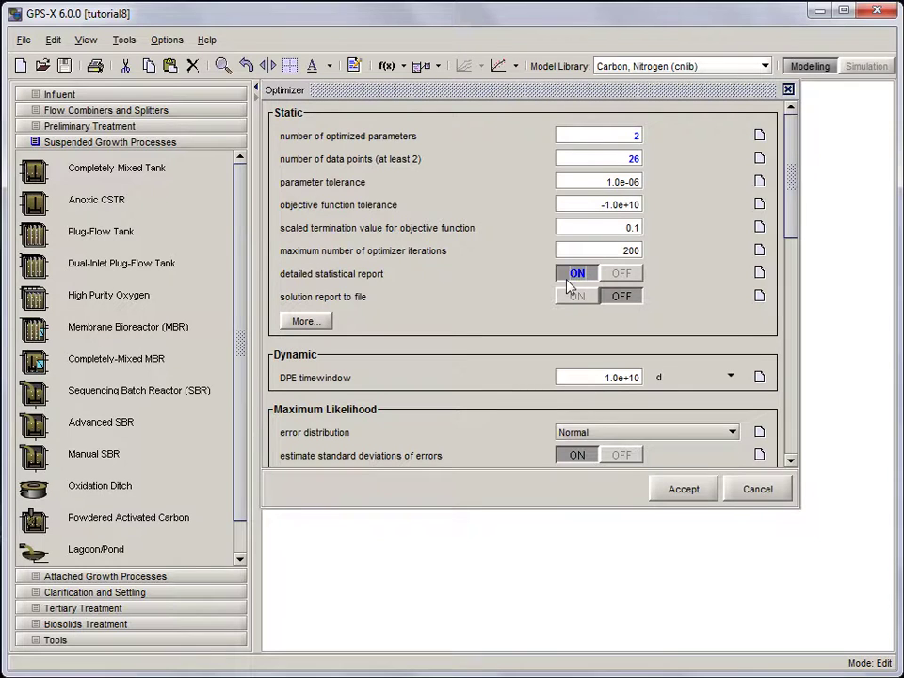
# - Under Maximum Likelihood, switch the heteroscedasticity model ON with parameter 2
pyautogui.moveTo(789, 232); pyautogui.dragTo(793, 307)
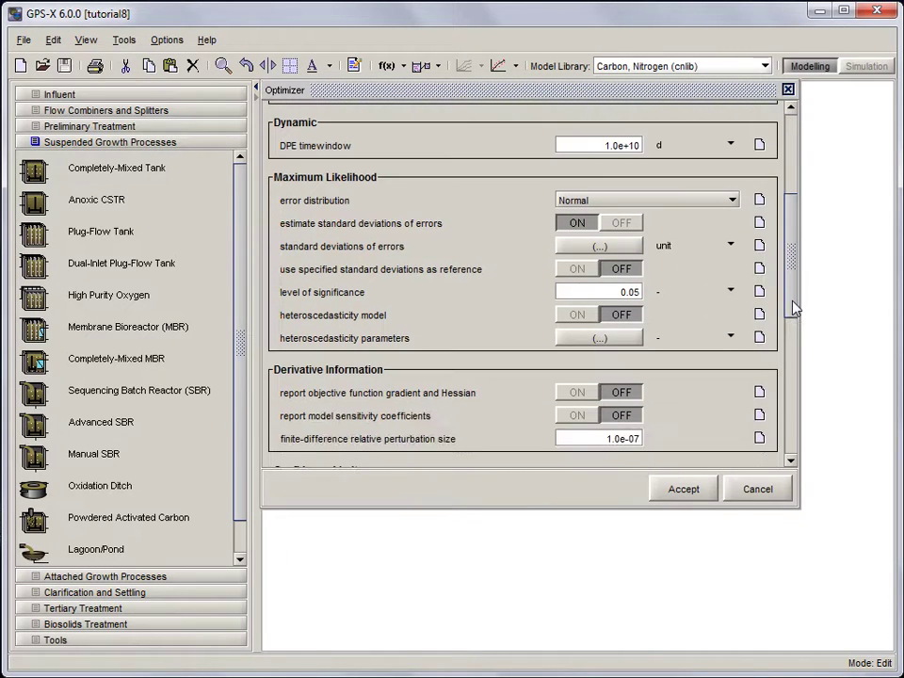
pyautogui.click(586, 316)
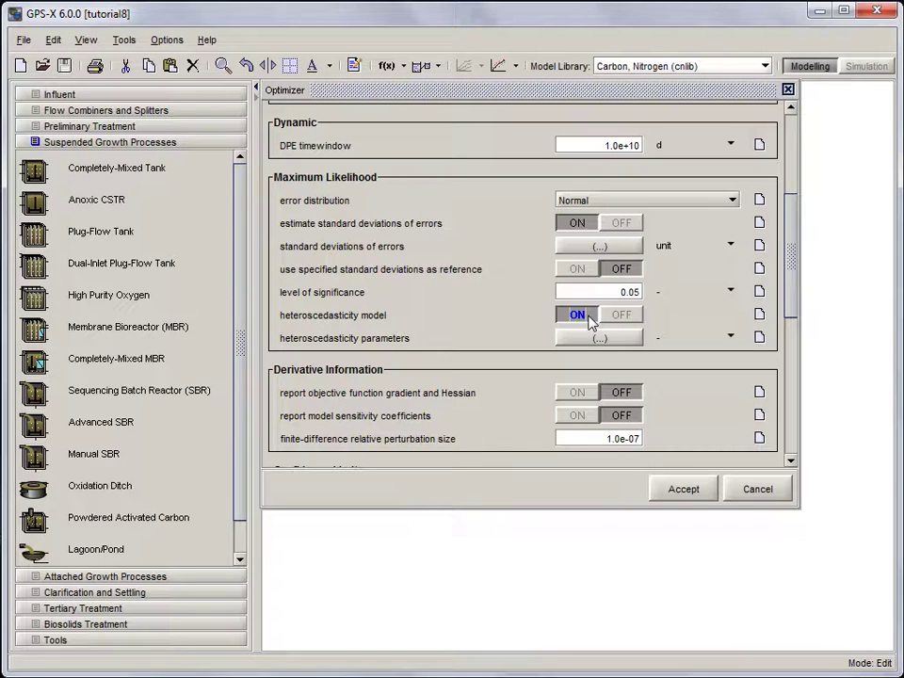
pyautogui.click(590, 339)
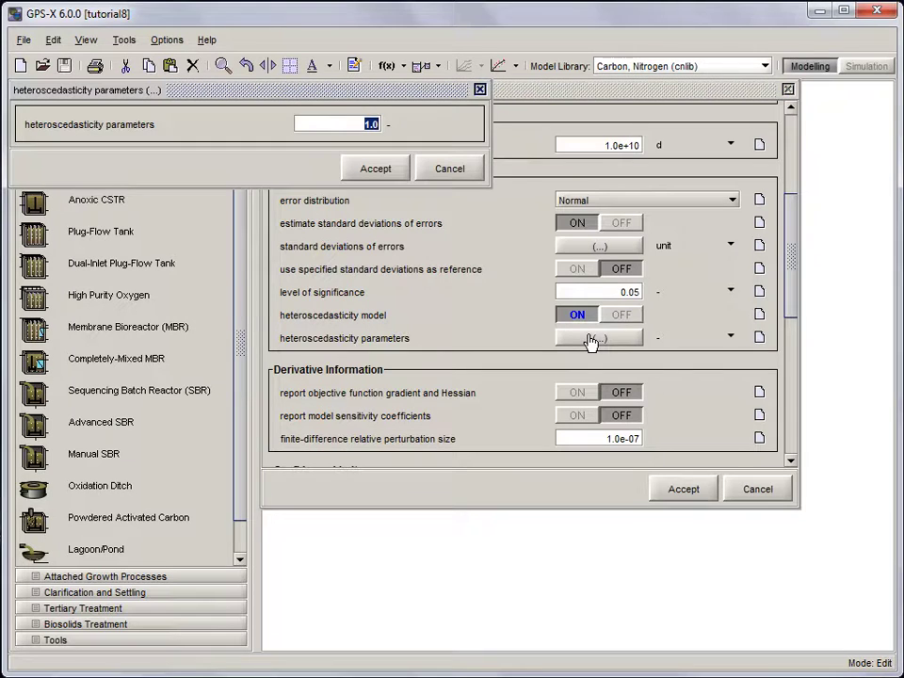
pyautogui.write('2')
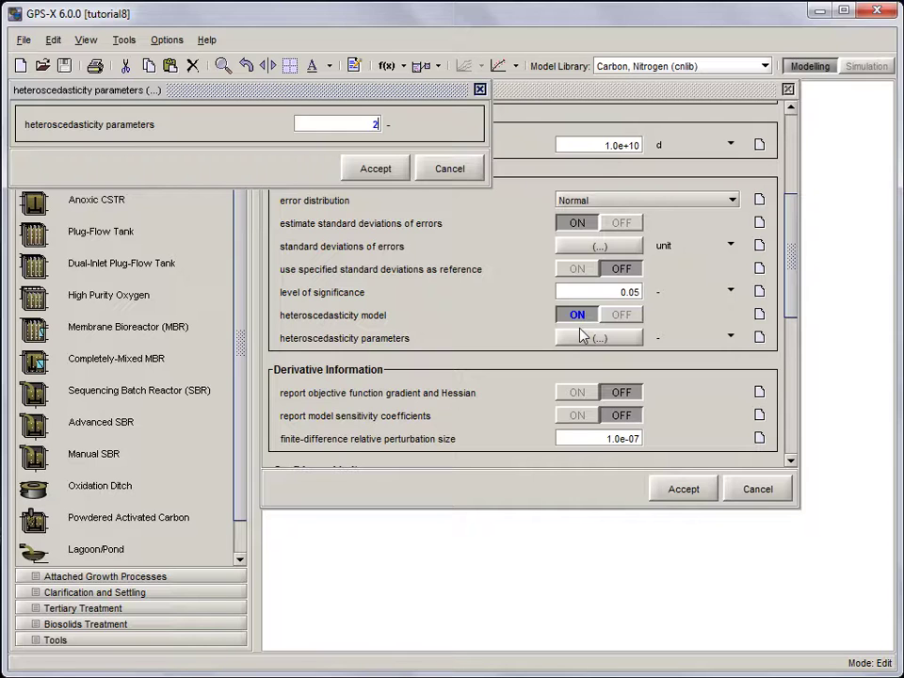
pyautogui.click(386, 175)
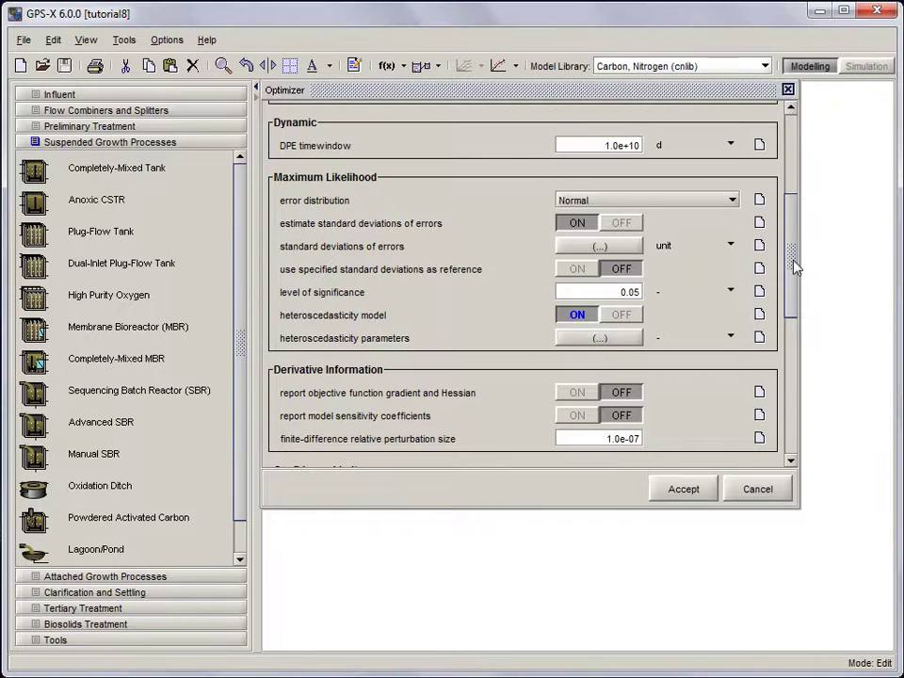
# - Switch printing of confidence limits ON at the 0.95 confidence level
pyautogui.moveTo(794, 267); pyautogui.dragTo(791, 322)
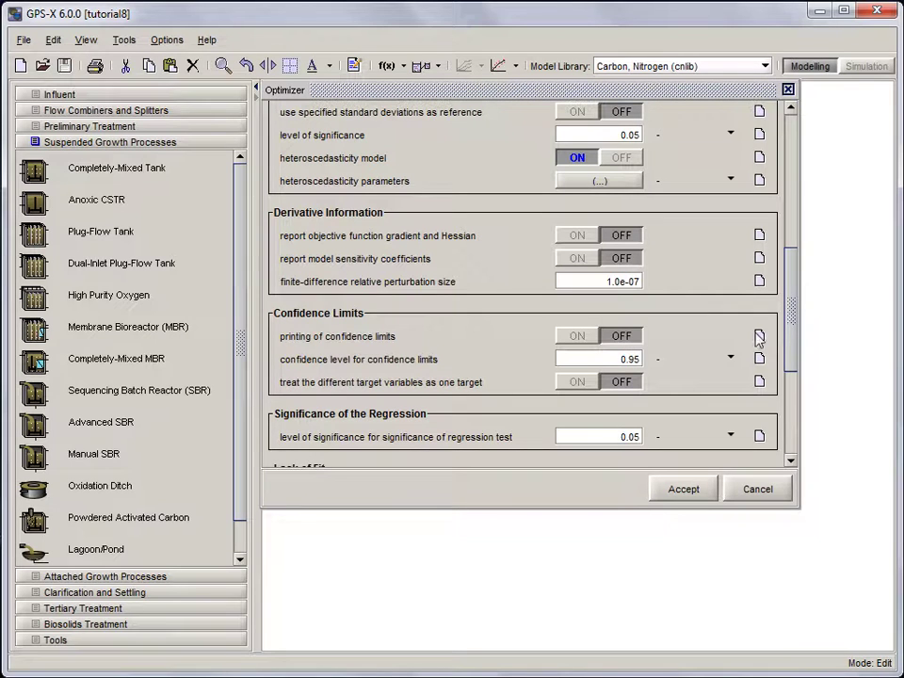
pyautogui.click(579, 342)
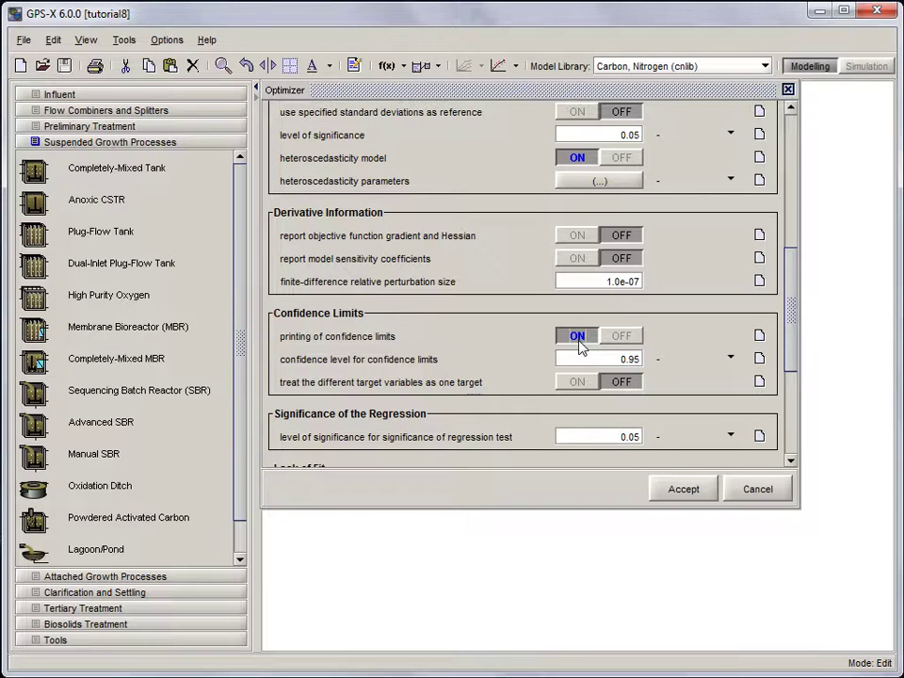
pyautogui.moveTo(791, 344); pyautogui.dragTo(791, 424)
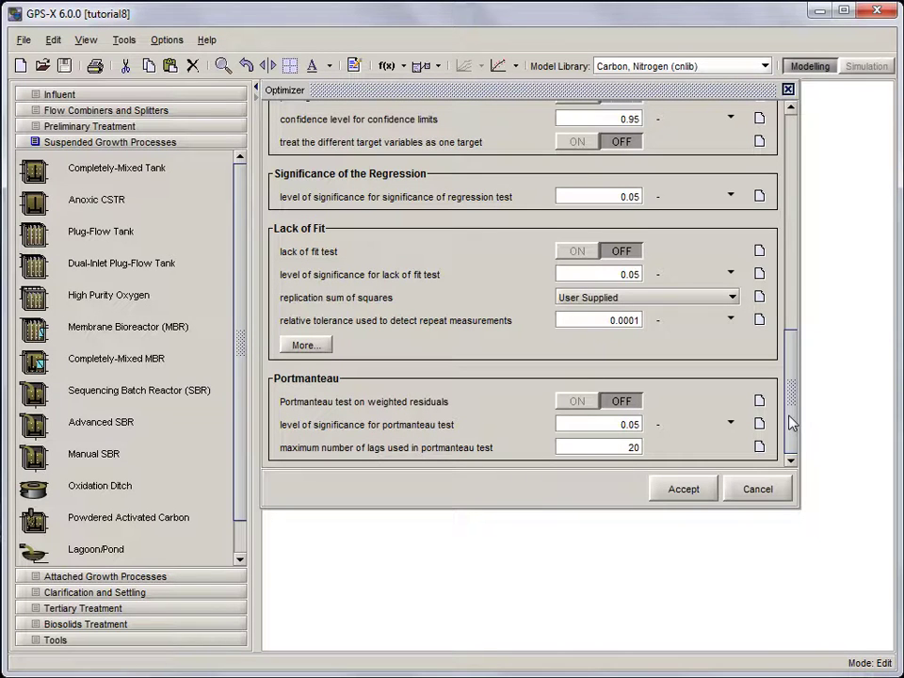
# - Turn the Portmanteau test on weighted residuals ON and accept the optimizer settings
pyautogui.click(588, 405)
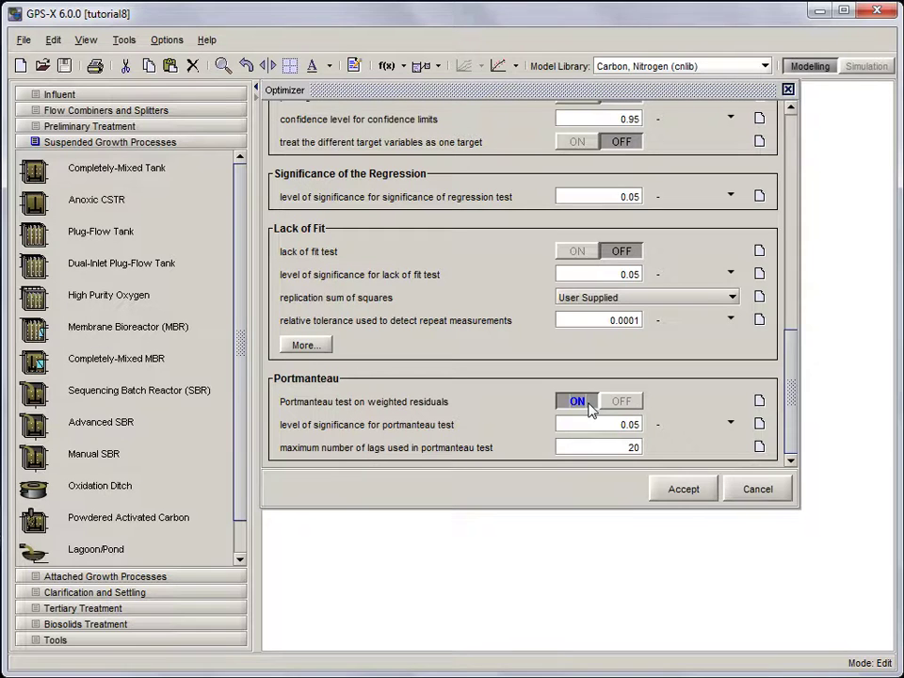
pyautogui.click(671, 490)
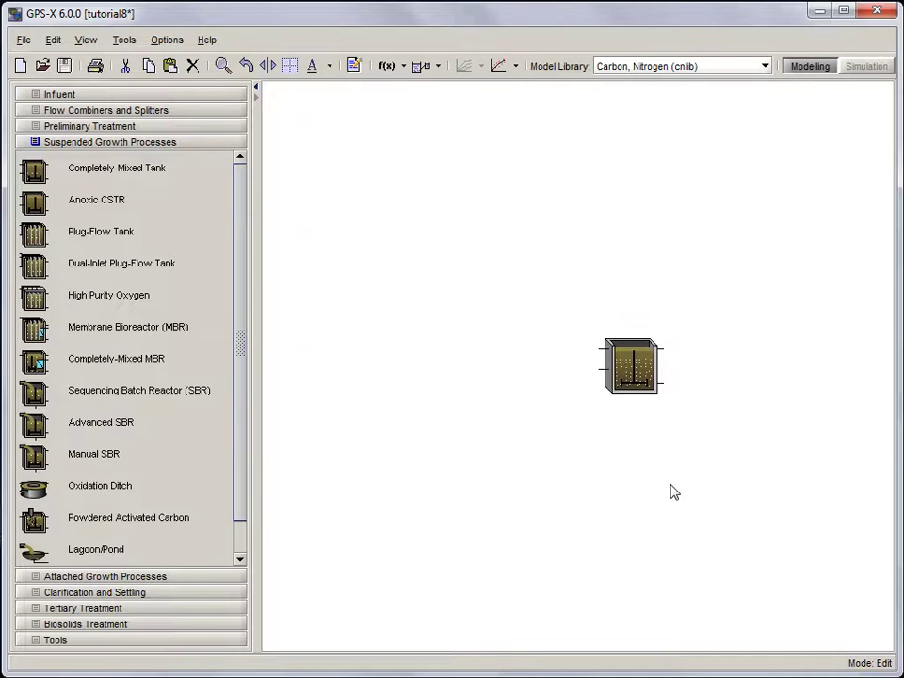
# - Save, rebuild the numerical model, and switch the run to Optimize - Time Series
pyautogui.click(69, 68)
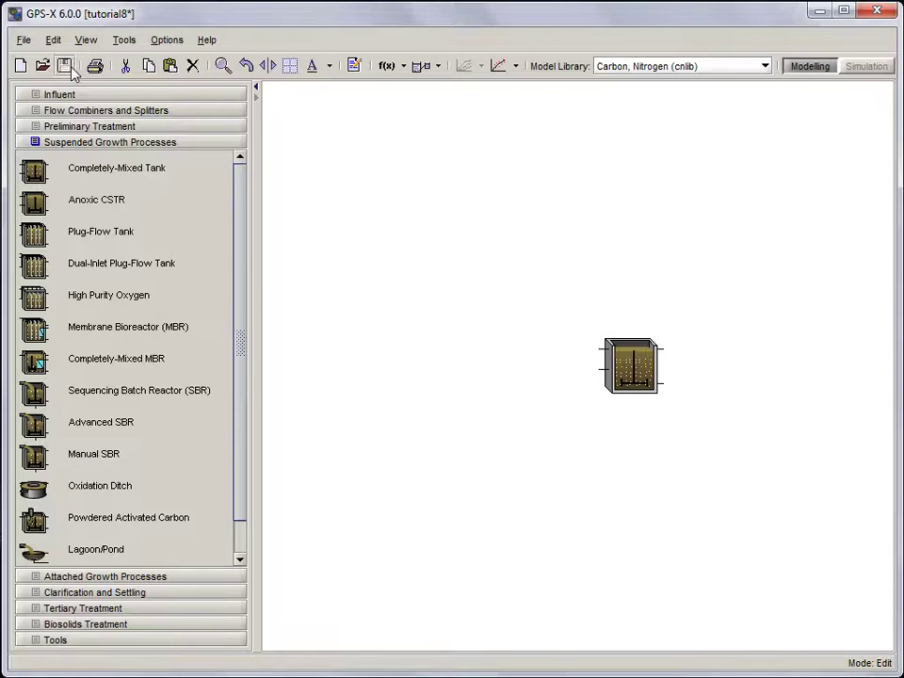
pyautogui.click(859, 71)
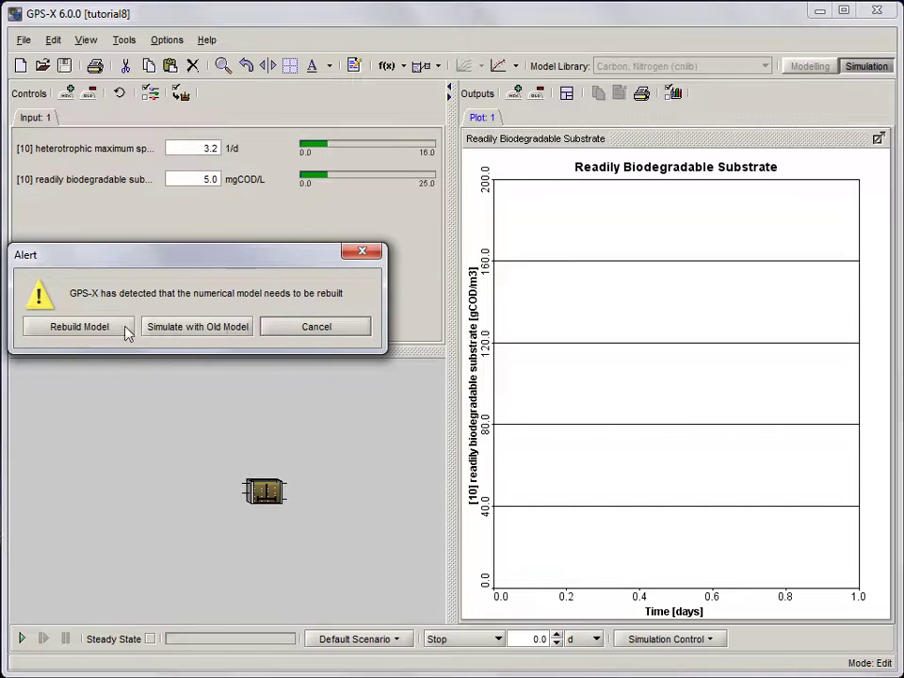
pyautogui.click(125, 328)
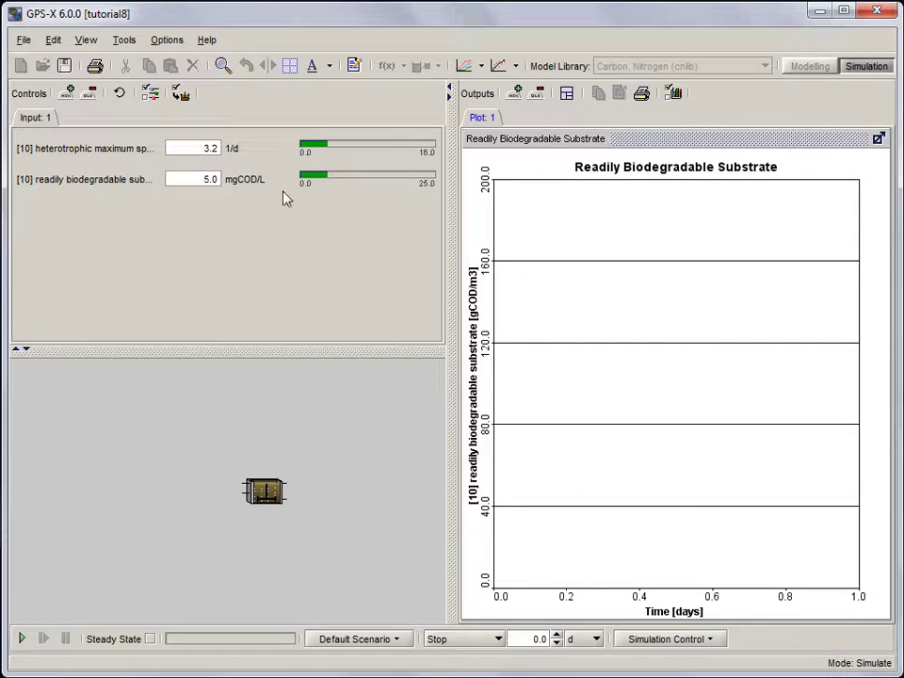
pyautogui.click(499, 71)
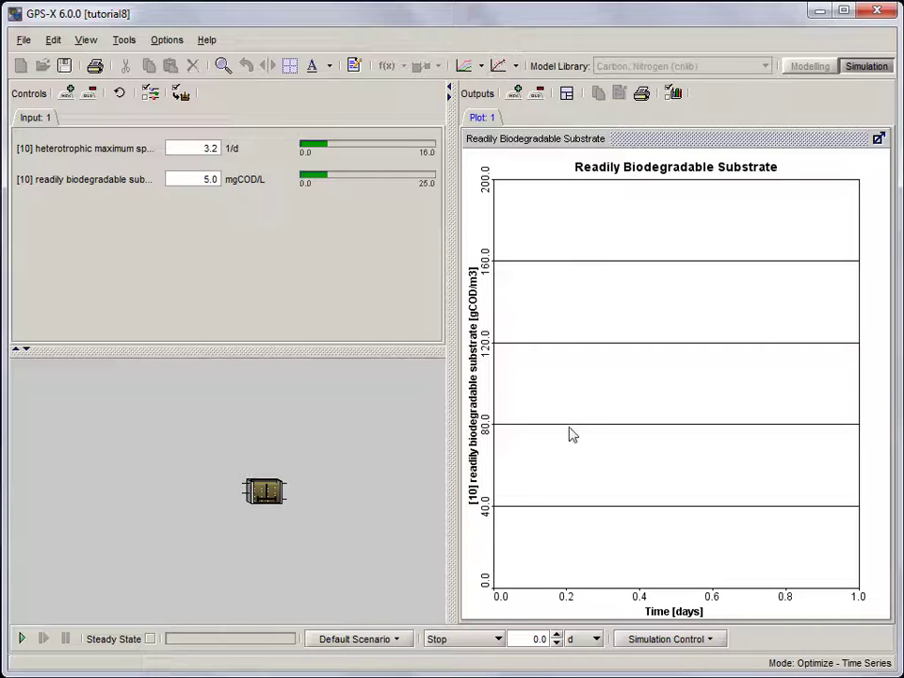
pyautogui.doubleClick(537, 638)
# - Run the time-series optimization to stop time 0.25 days with a 0.01 communication interval
pyautogui.write('0.25')
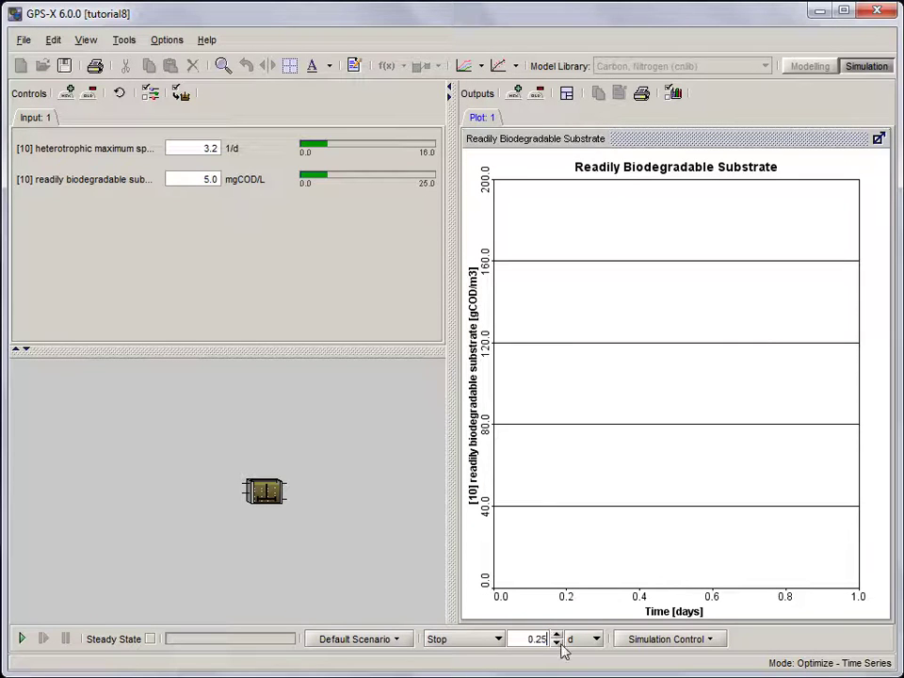
pyautogui.click(498, 640)
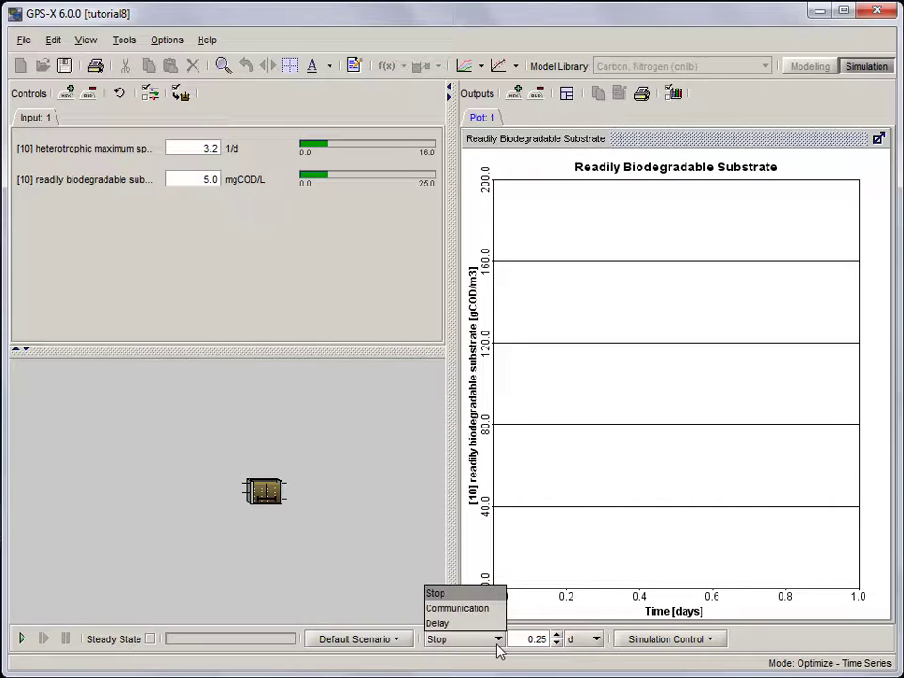
pyautogui.click(487, 606)
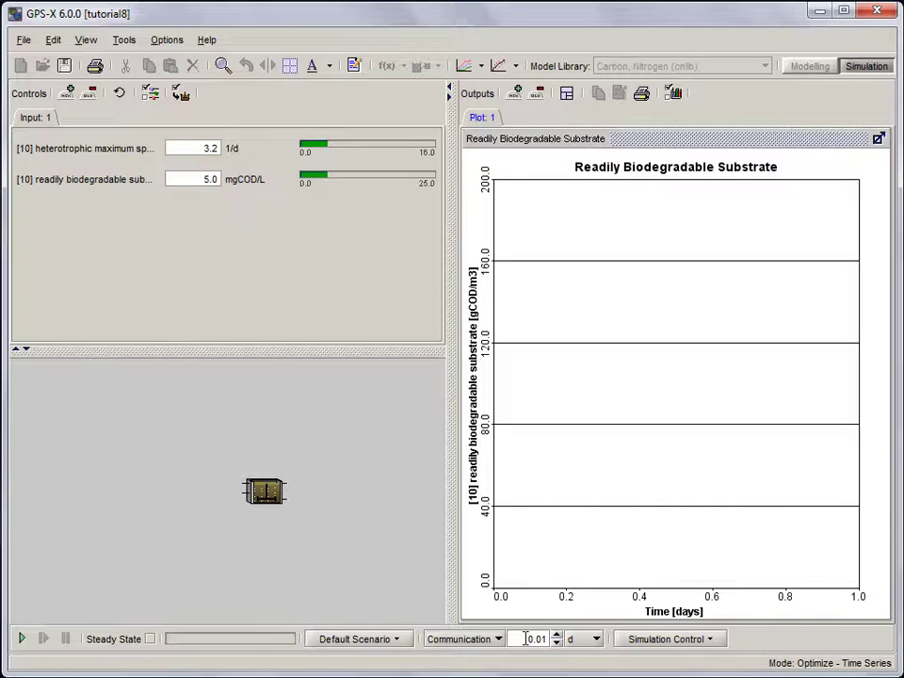
pyautogui.click(20, 639)
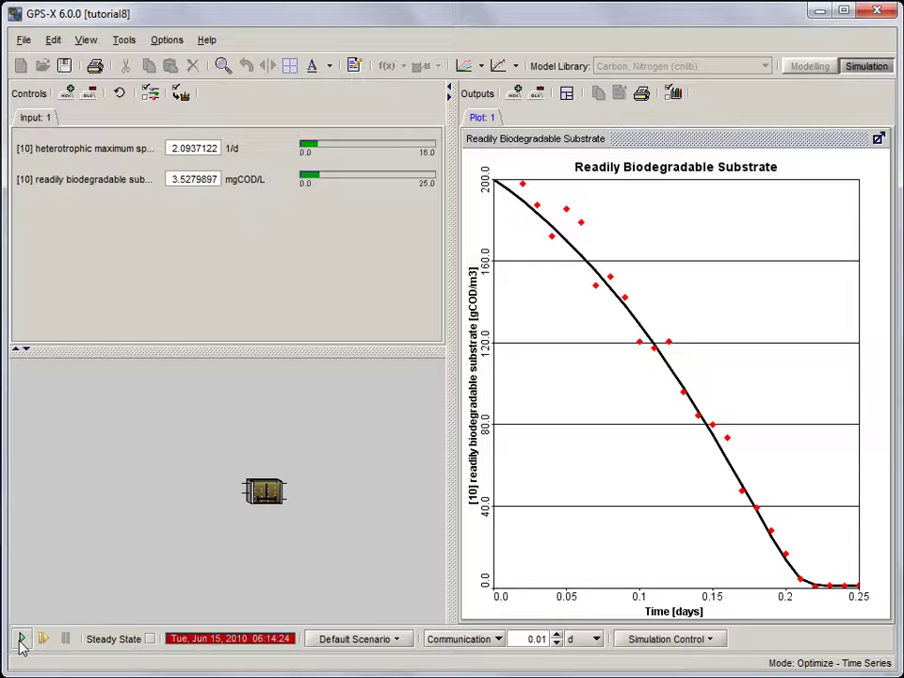
pyautogui.click(21, 640)
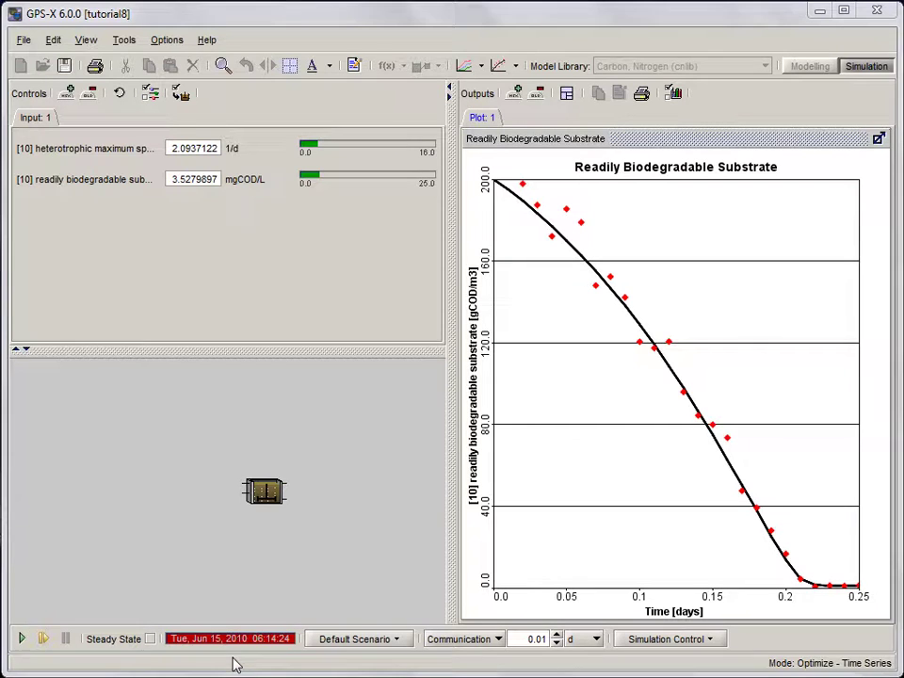
# - Show the Command Window with the optimizer's statistical report and Portmanteau test results
pyautogui.click(672, 643)
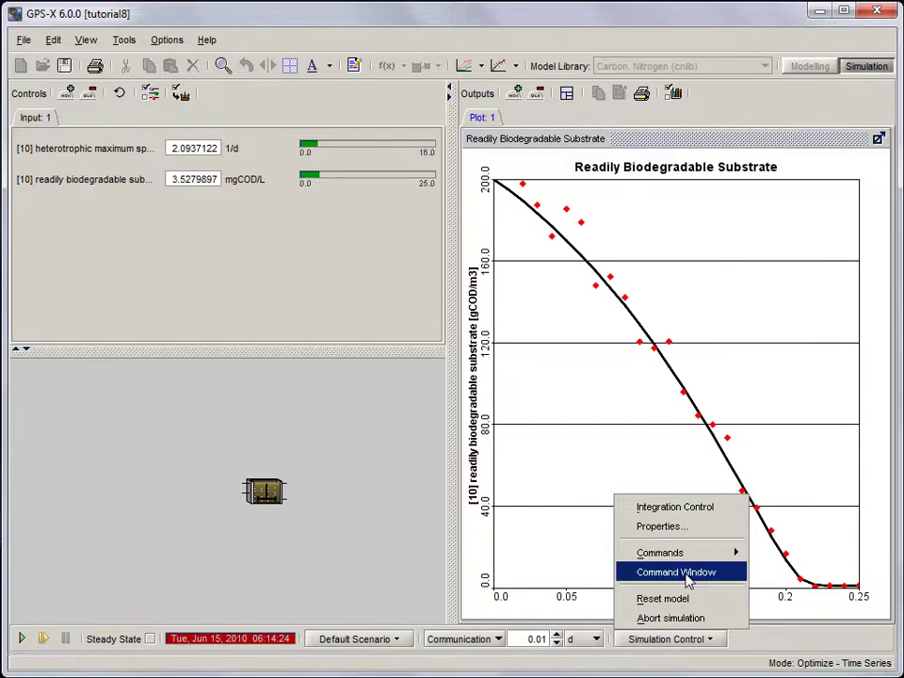
pyautogui.click(633, 572)
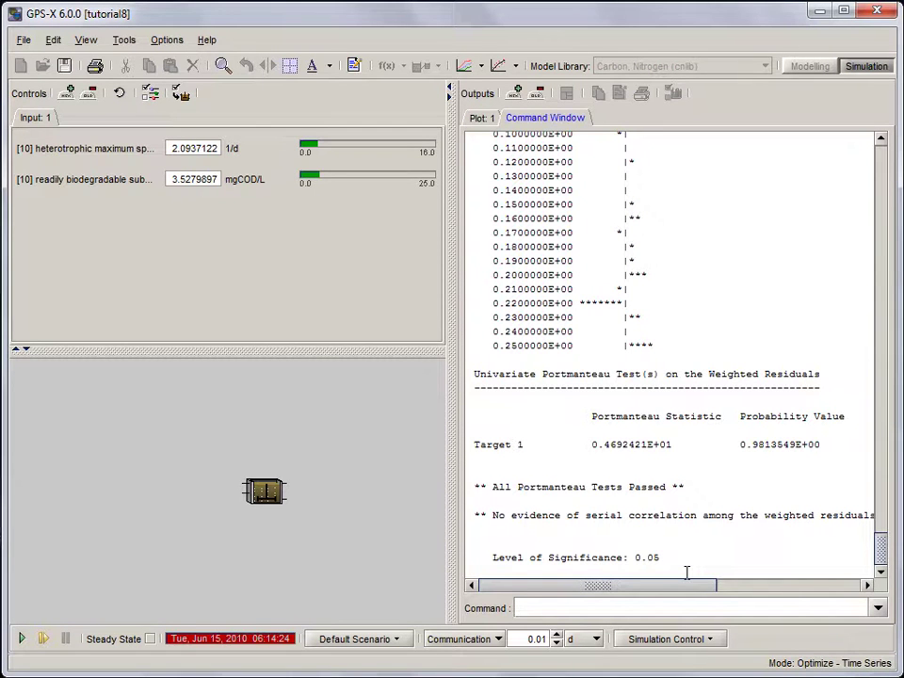